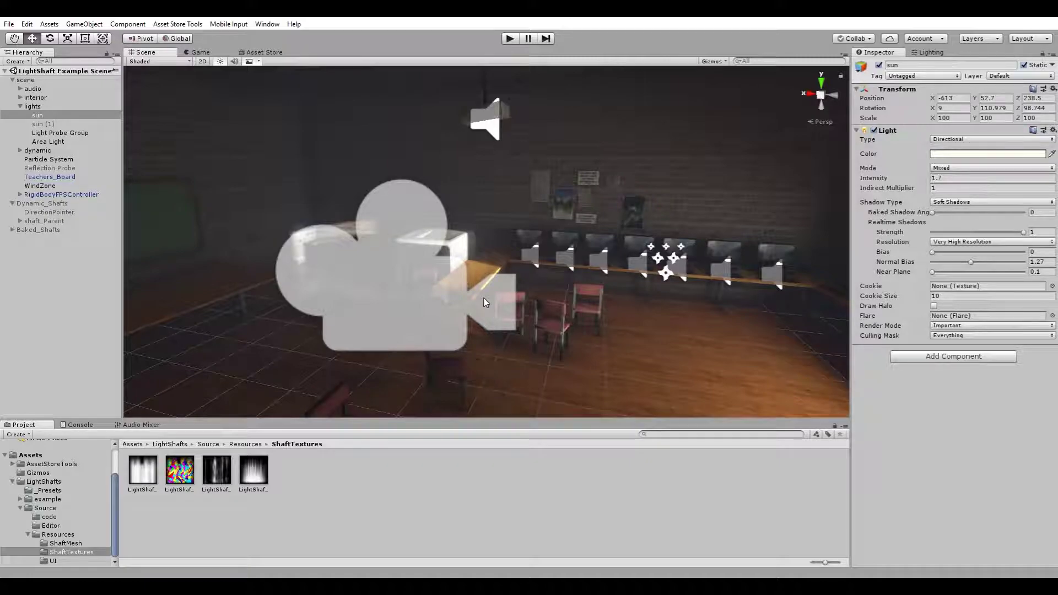
- Add a LightShafts_2 light object to the scene
right_click(36, 286)
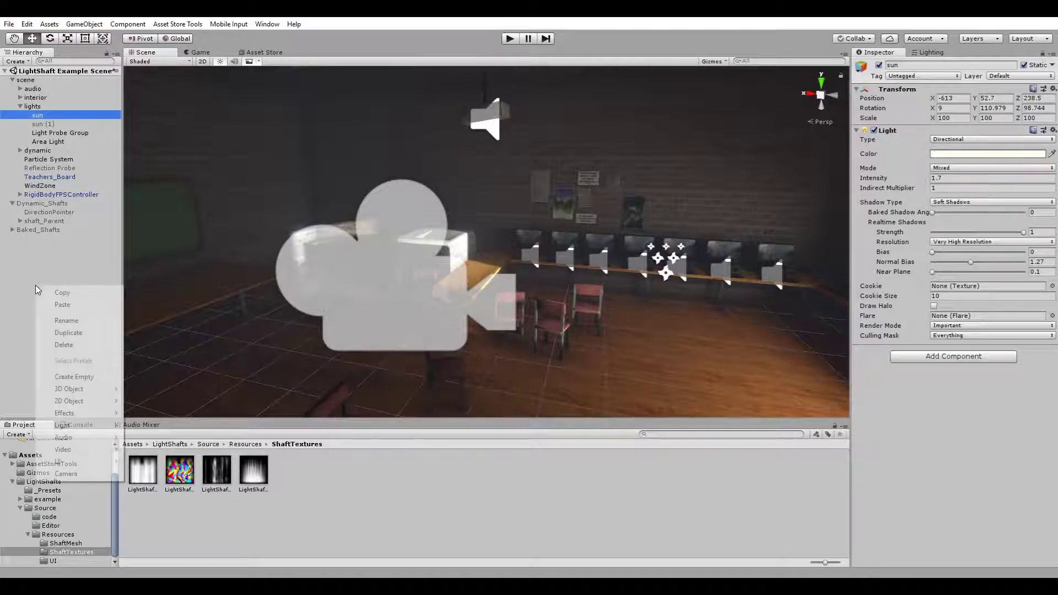
mouse_move(86, 433)
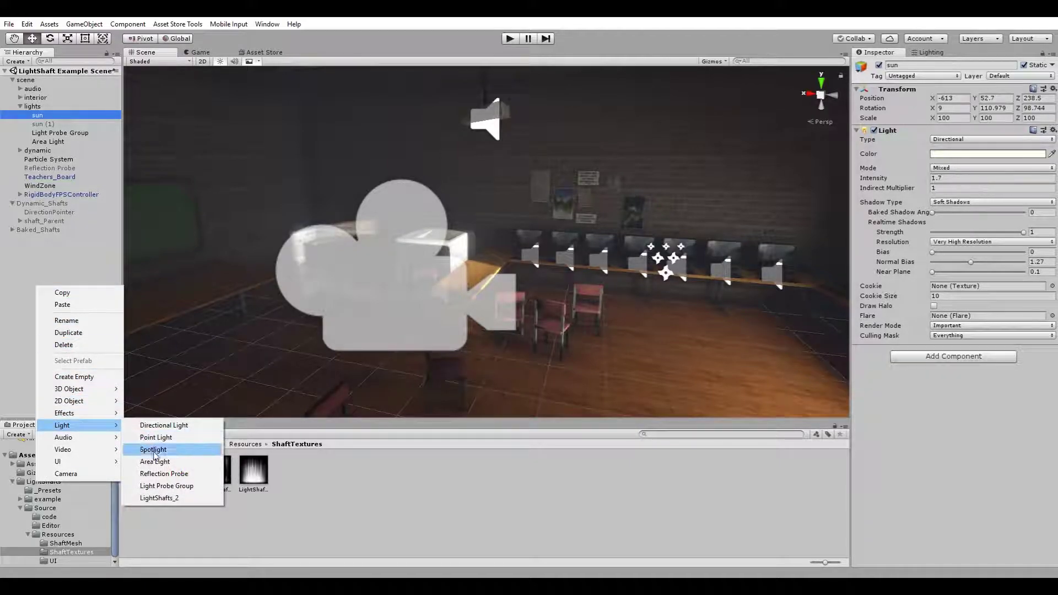
click(156, 498)
click(84, 24)
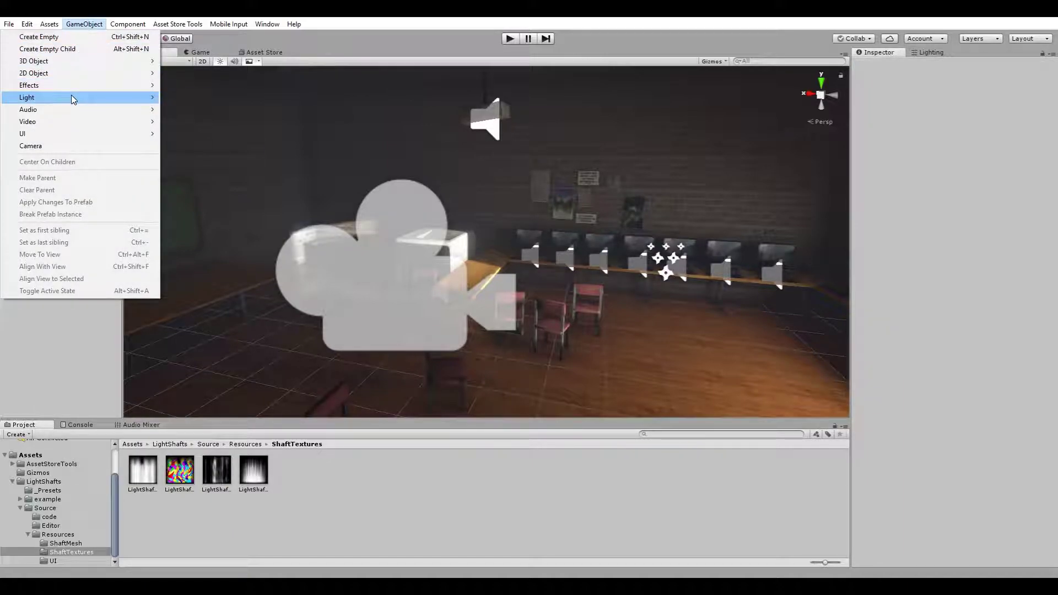
mouse_move(71, 95)
click(230, 174)
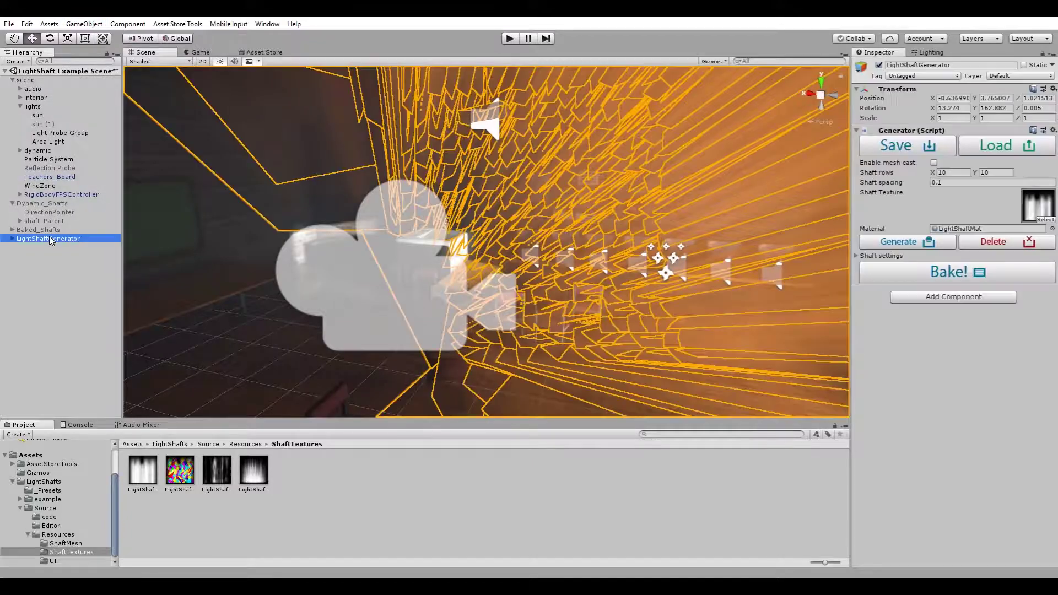
- Reset the LightShaftGenerator's rotation to 0 on X, Y and Z
click(12, 203)
alt+drag(203, 242, 708, 249)
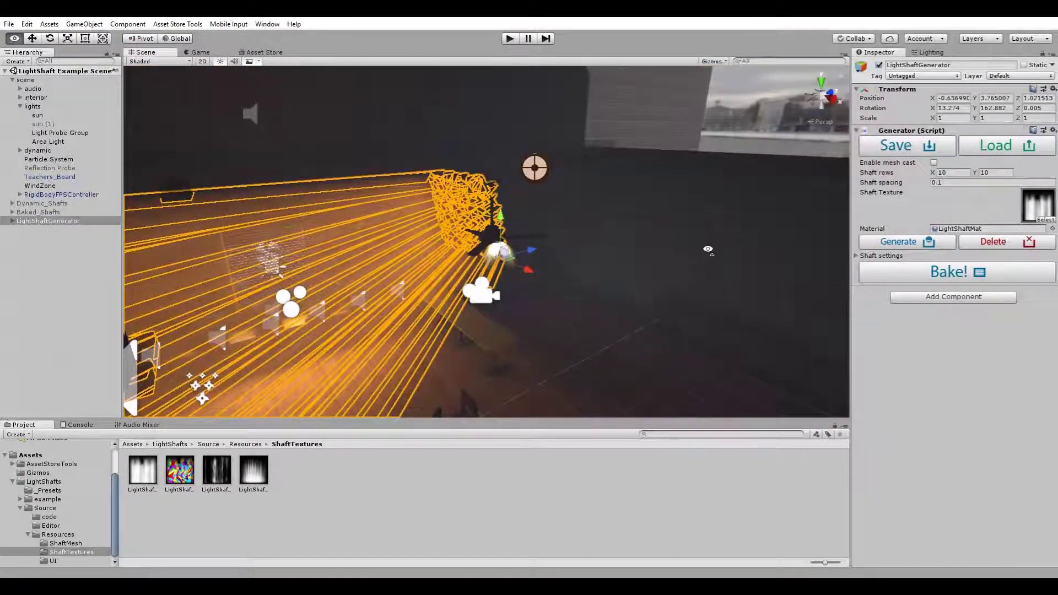
right_drag(708, 249, 628, 244)
text(0)
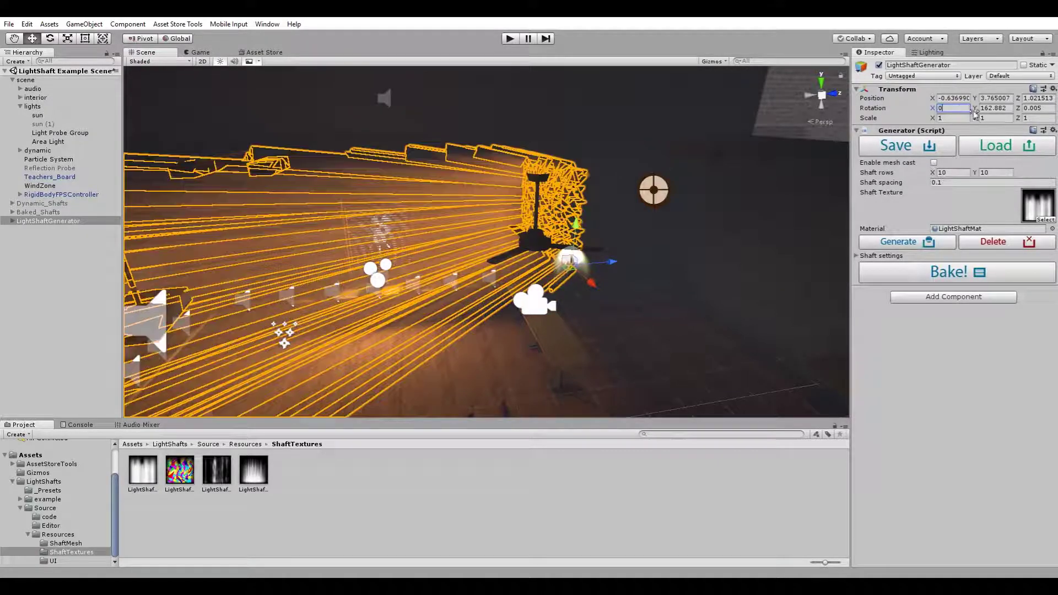
click(996, 108)
text(0)
click(1028, 108)
text(0)
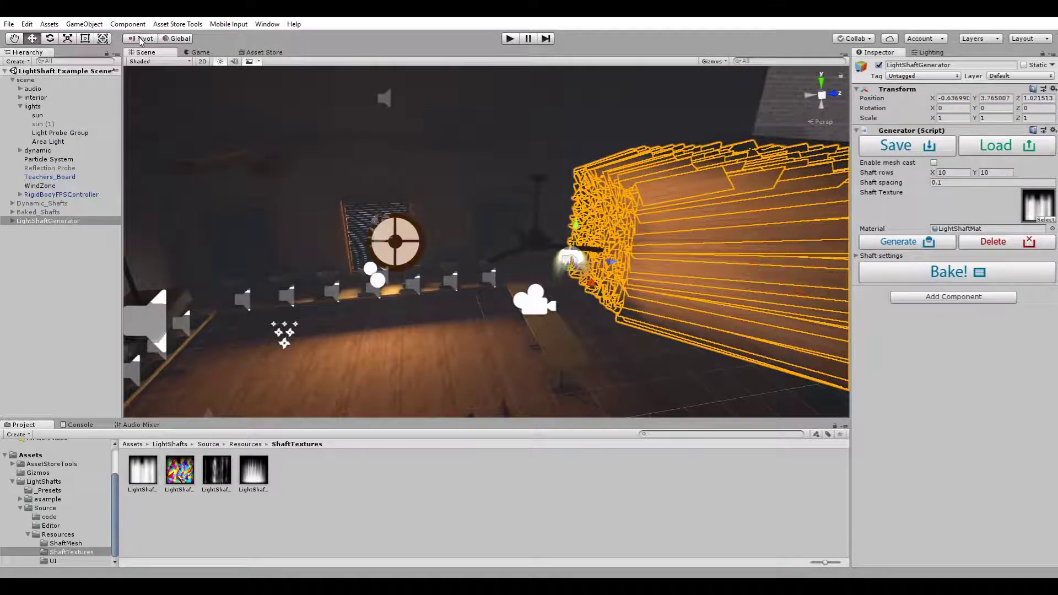
- Set the LightShaftGenerator's Y rotation to 90 and place it by the window at about X -6.53, Y 1.91, Z -2.47
right_drag(378, 167, 424, 173)
alt+drag(425, 173, 337, 158)
key(e)
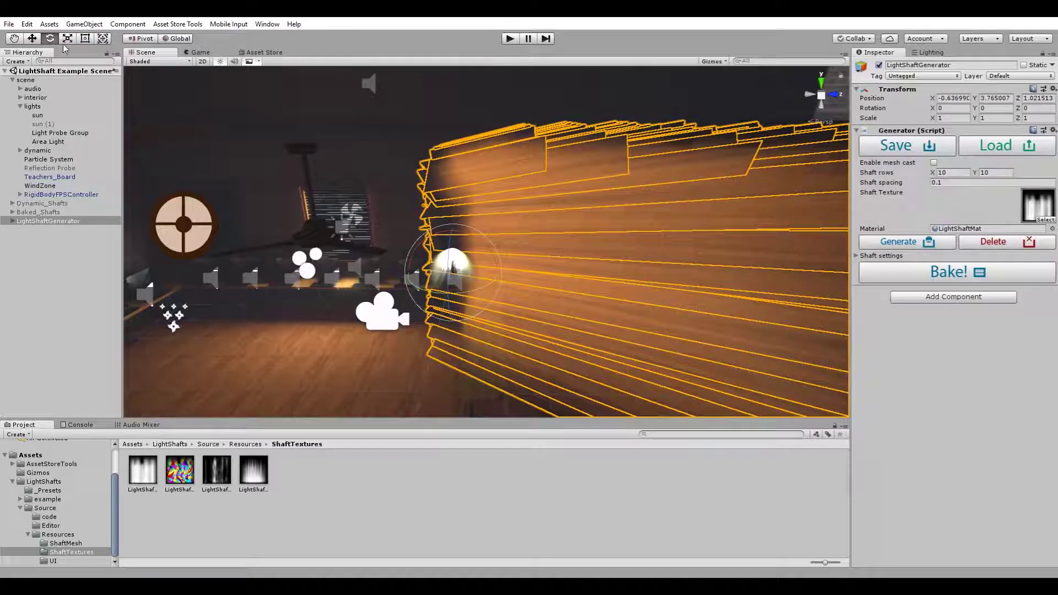
text(90)
key(Return)
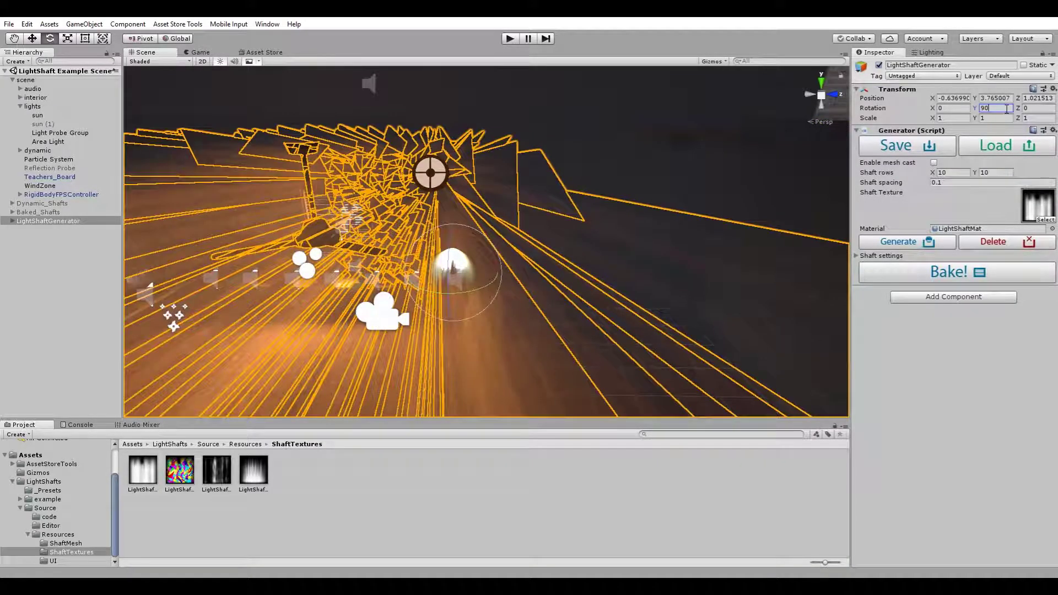
alt+drag(429, 232, 321, 225)
key(w)
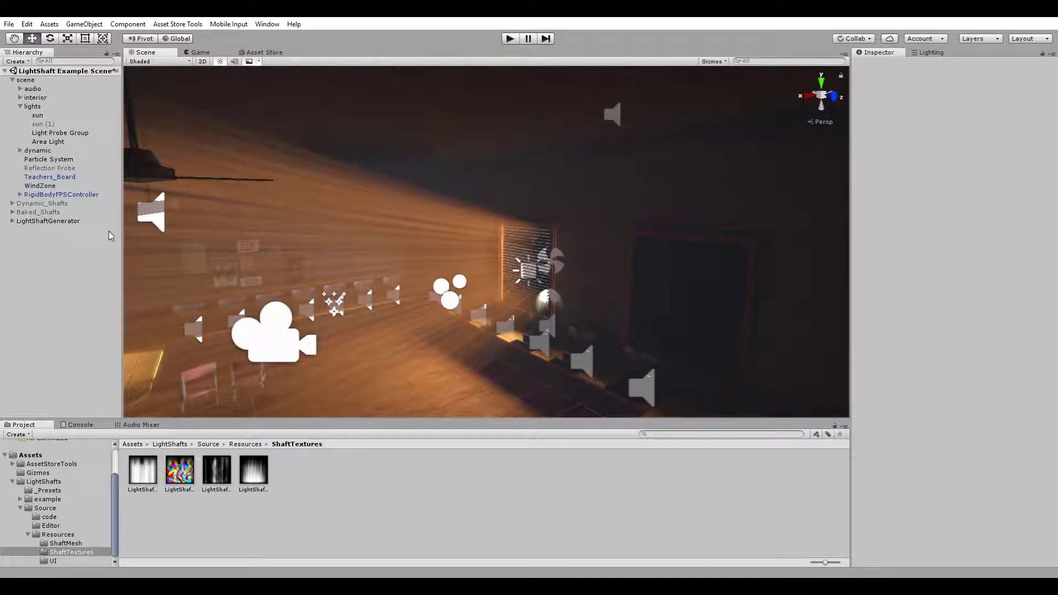
- Expand the shaft settings of the LightShaftGenerator to review its color, intensity, length and direction options
click(87, 222)
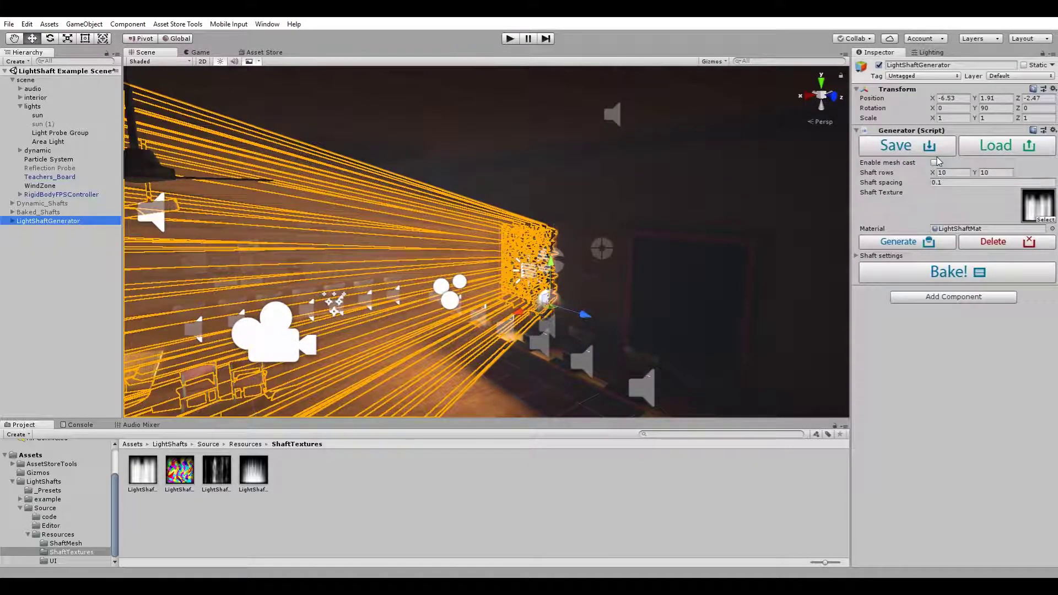
click(856, 256)
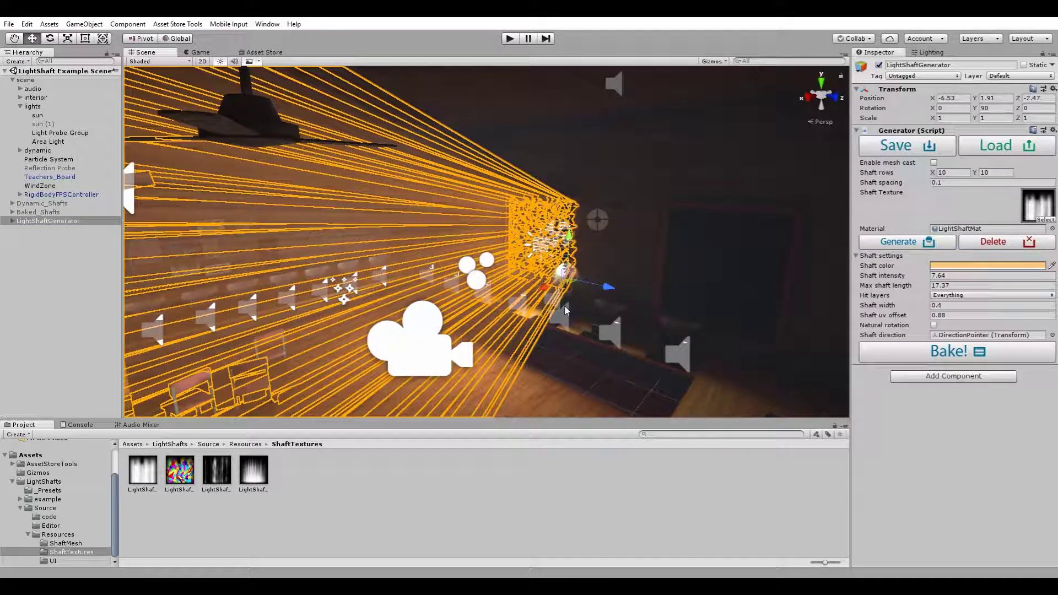
alt+drag(552, 304, 526, 287)
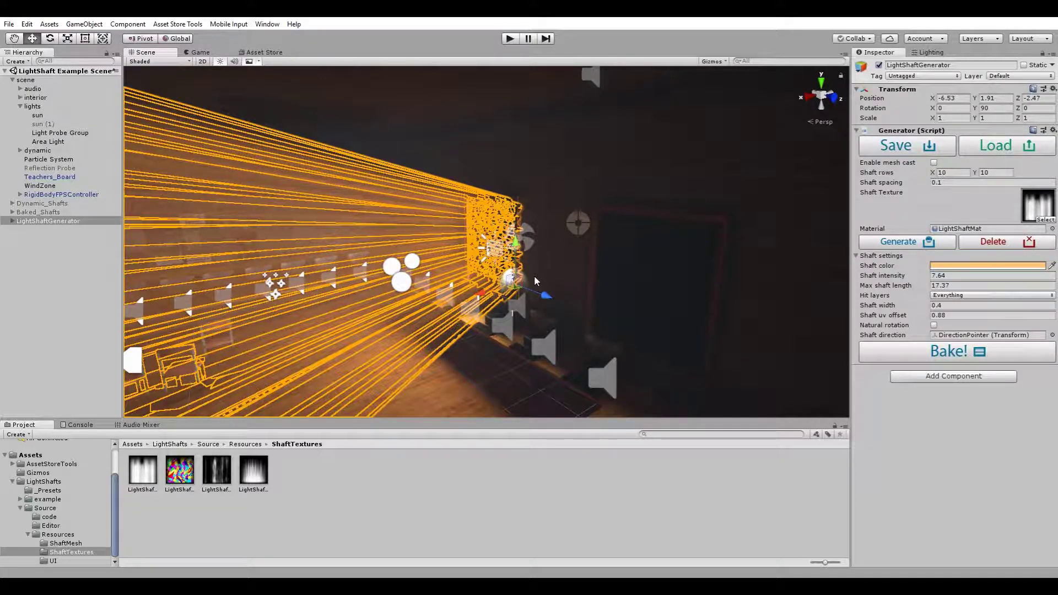
- Move the LightShaftGenerator's DirectionPointer to about X -3.7, Y 4.21, Z -19.68
click(13, 222)
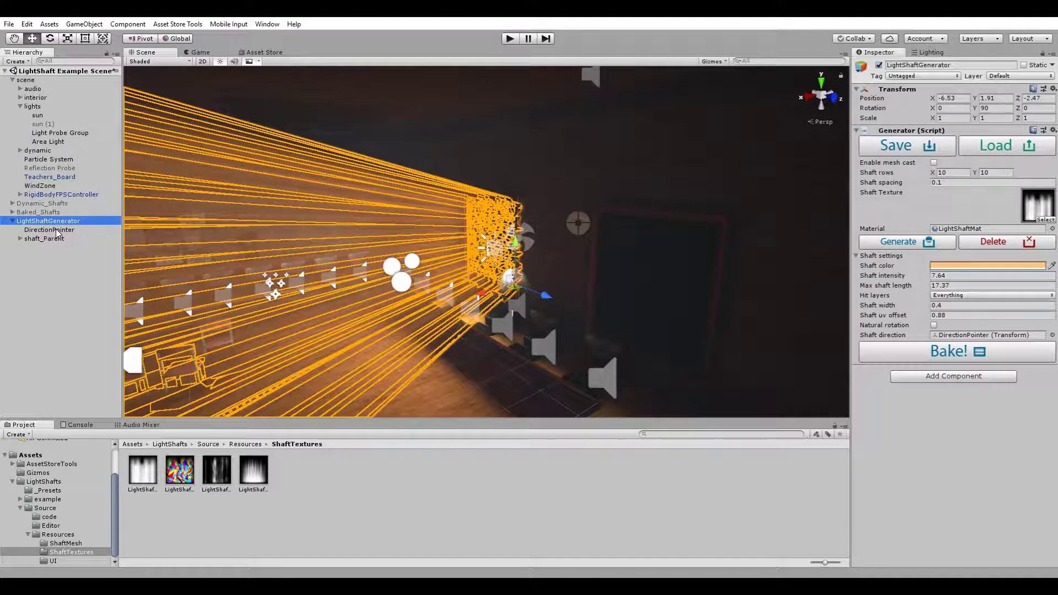
click(57, 232)
key(s)
right_drag(518, 261, 528, 242)
drag(552, 223, 838, 230)
right_drag(485, 294, 613, 324)
drag(644, 209, 544, 173)
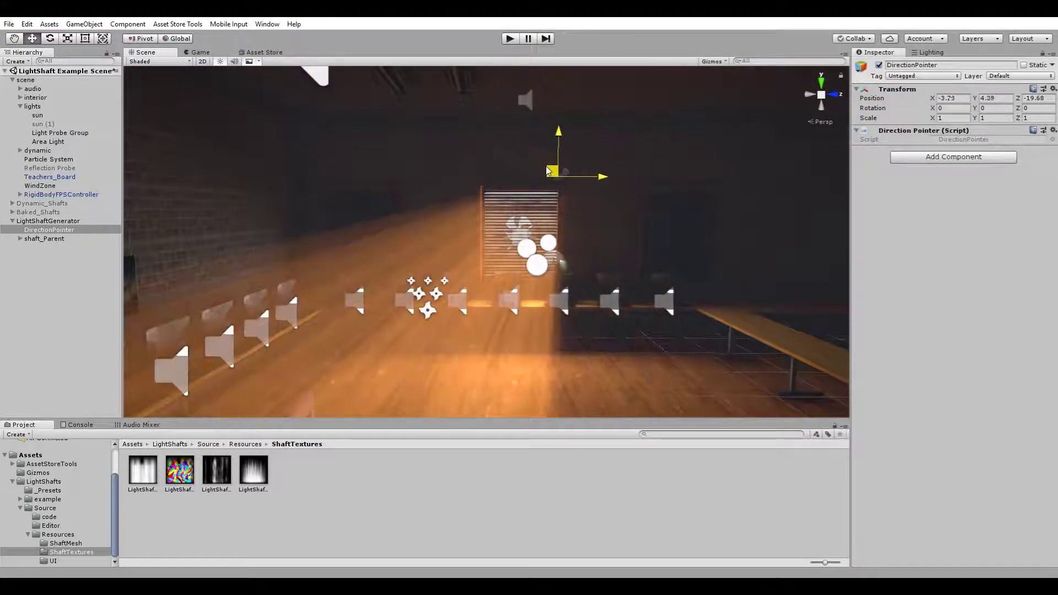
right_drag(545, 173, 565, 206)
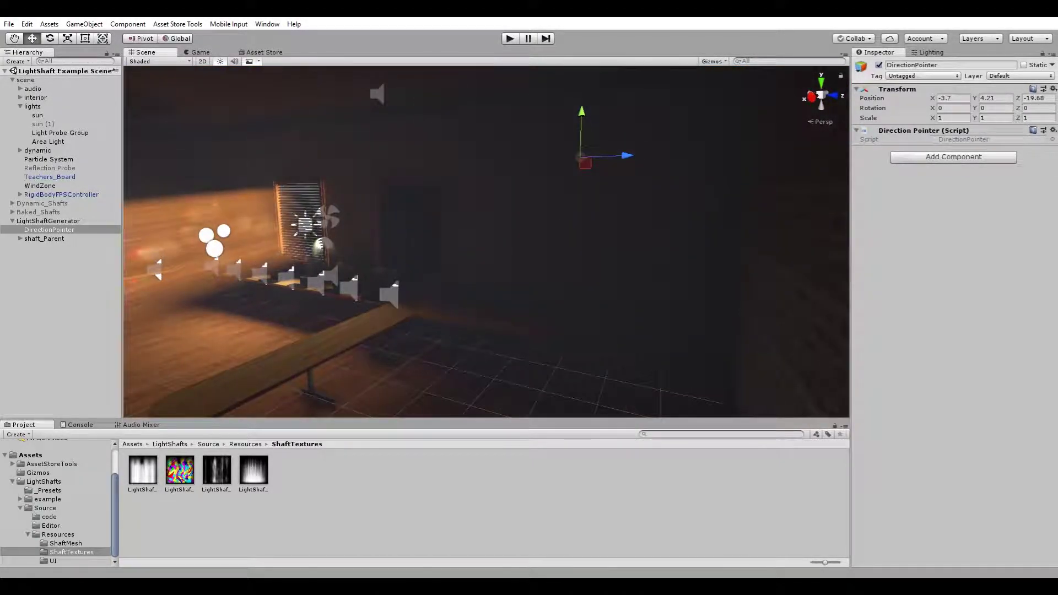
- Create a point light and assign it as the LightShaftGenerator's shaft direction
right_click(53, 292)
mouse_move(106, 427)
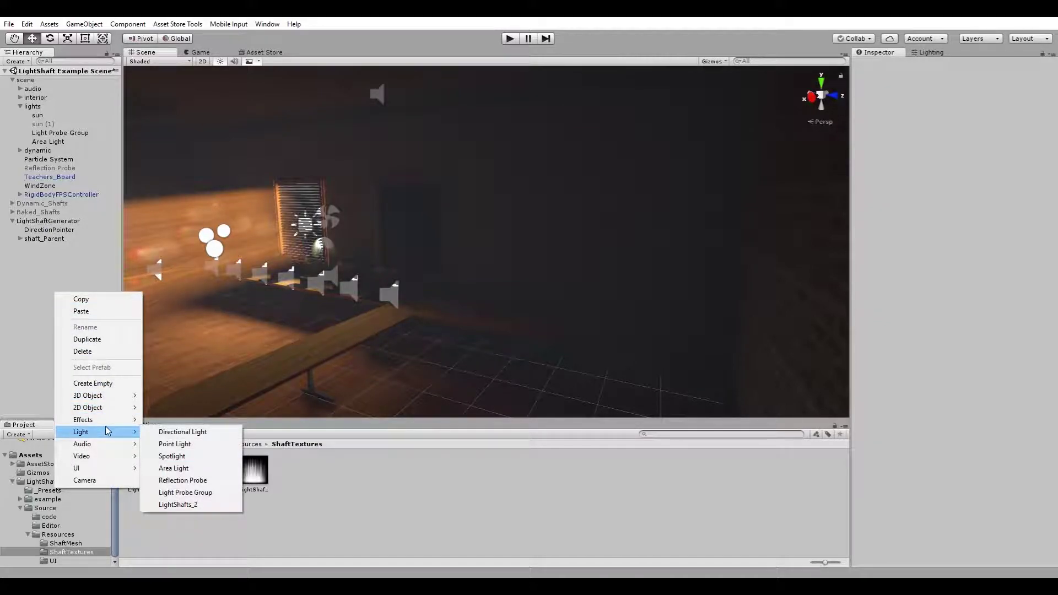
click(166, 444)
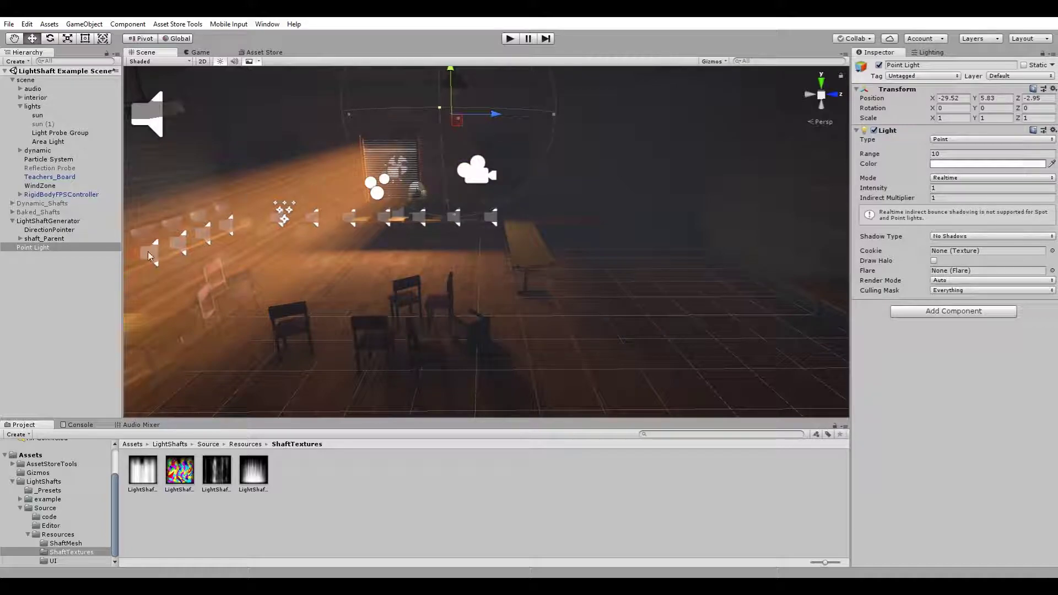
click(57, 239)
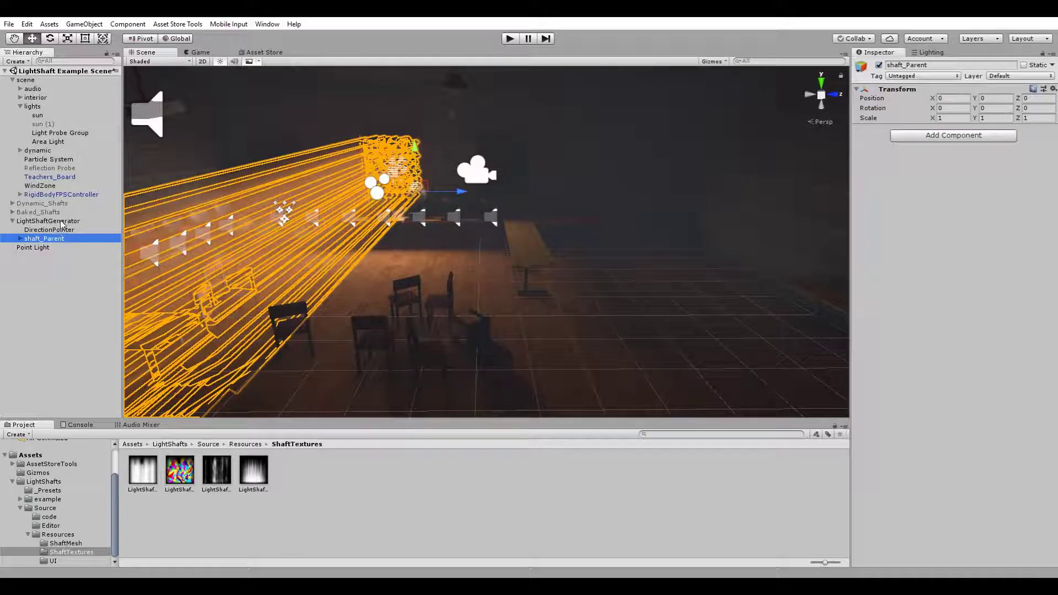
click(61, 221)
click(27, 248)
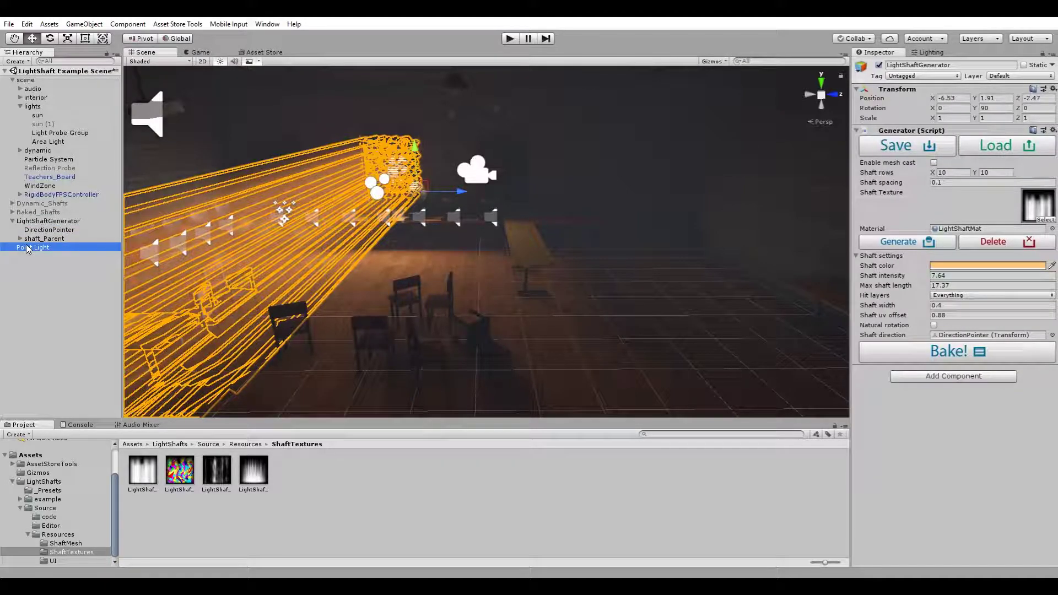
drag(28, 249, 815, 337)
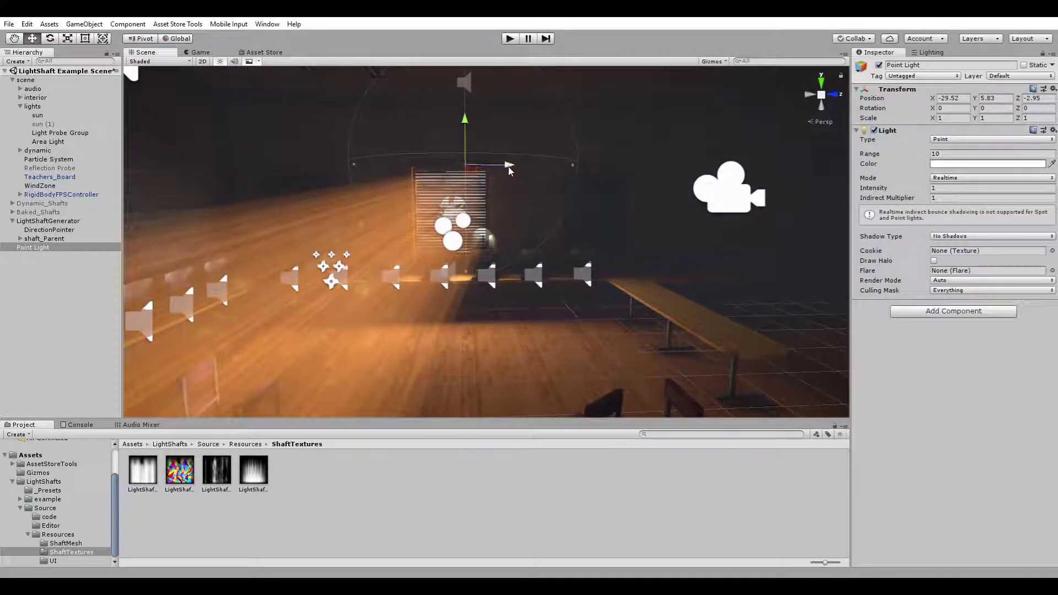
- Move the point light near the window to about Y 5.79, Z 3.09 to steer the shafts
drag(507, 166, 572, 208)
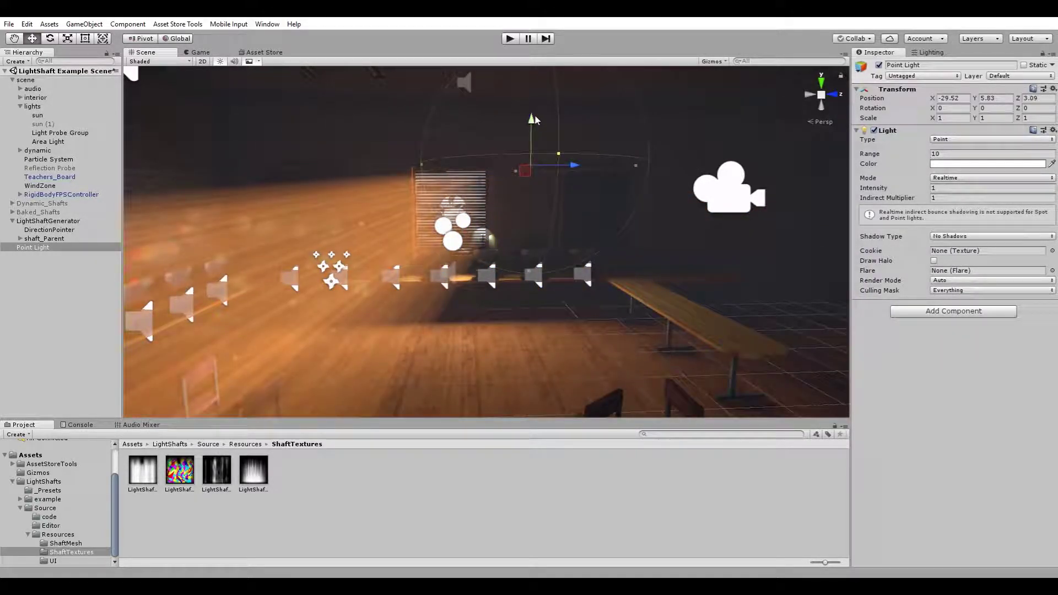
mouse_move(535, 119)
mouse_down()
mouse_move(536, 176)
mouse_move(513, 136)
mouse_move(521, 122)
mouse_up()
right_drag(530, 208, 573, 202)
key(a)
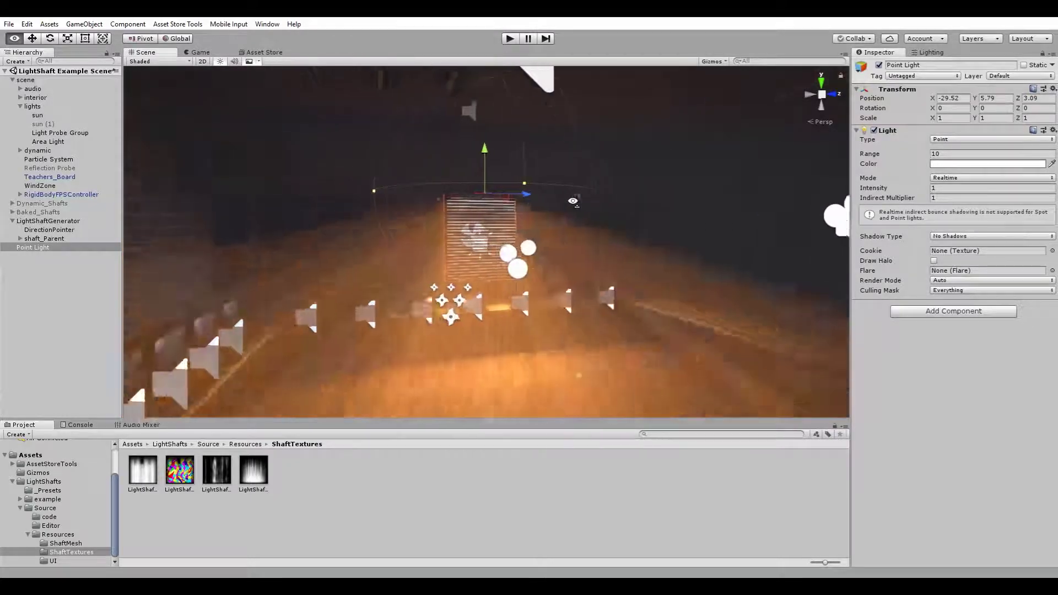
alt+drag(573, 201, 689, 165)
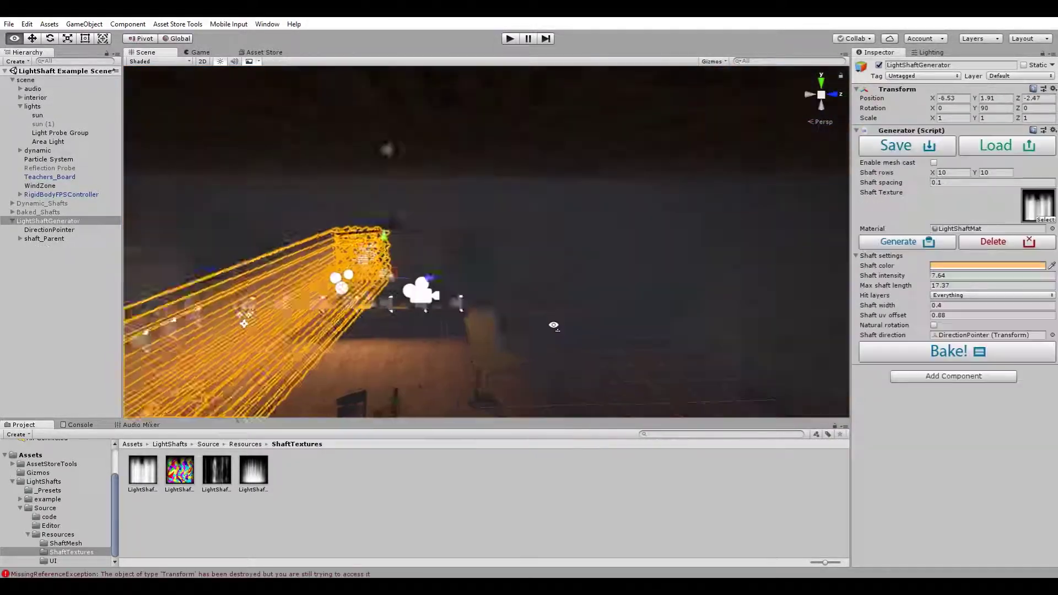
- Examine the light shafts across the classroom from several angles, with the LightShaftGenerator selected and deselected
alt+drag(546, 308, 562, 340)
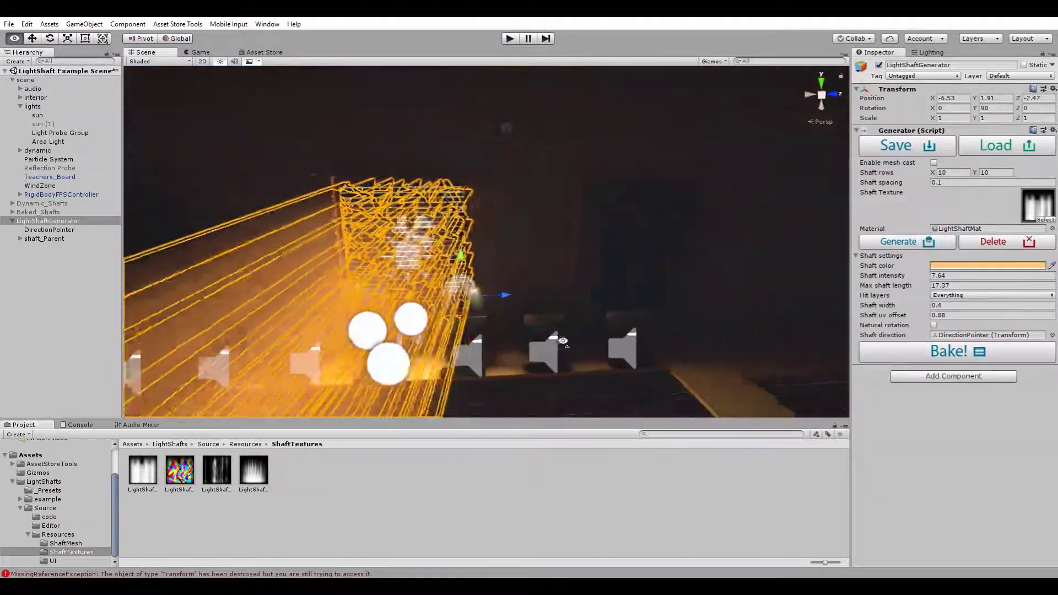
key(s)
mouse_move(562, 341)
right_down()
mouse_move(536, 354)
mouse_move(558, 342)
right_up()
key(w)
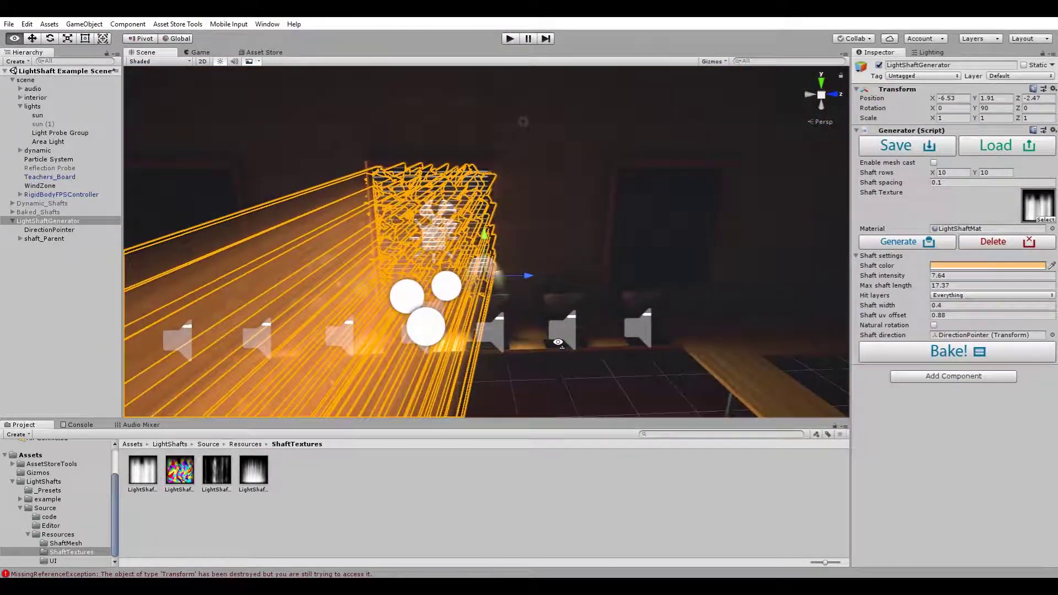
click(12, 221)
alt+drag(165, 237, 209, 244)
click(68, 227)
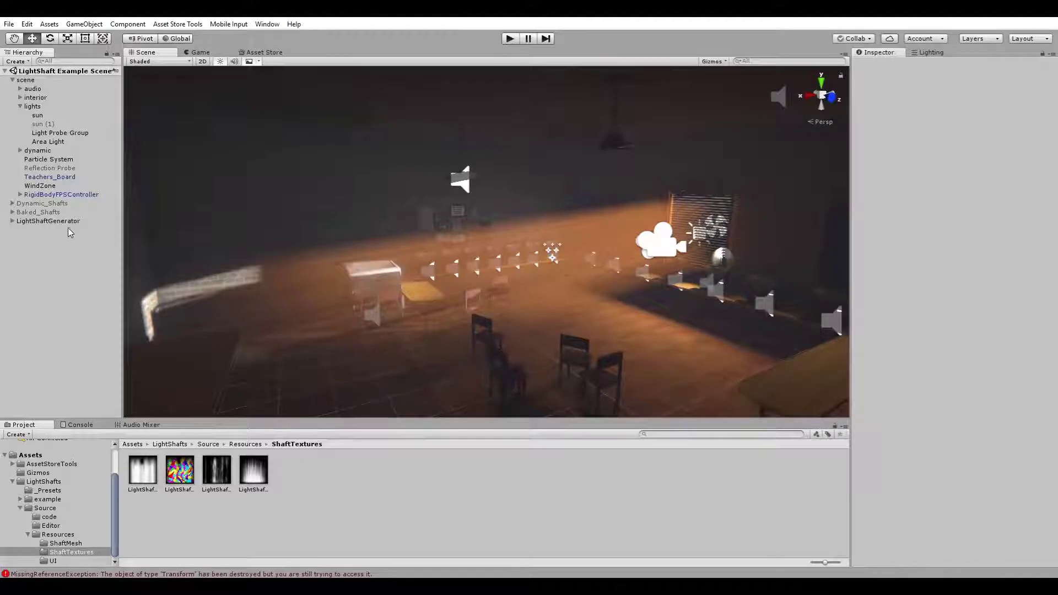
click(68, 223)
alt+drag(606, 297, 231, 358)
click(77, 279)
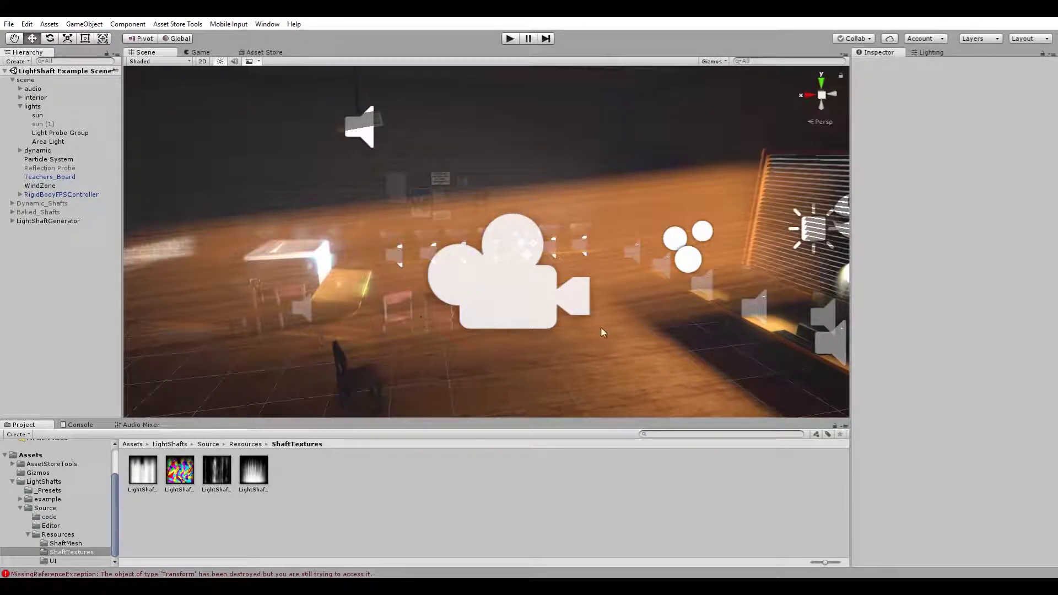
right_drag(601, 332, 579, 330)
click(84, 221)
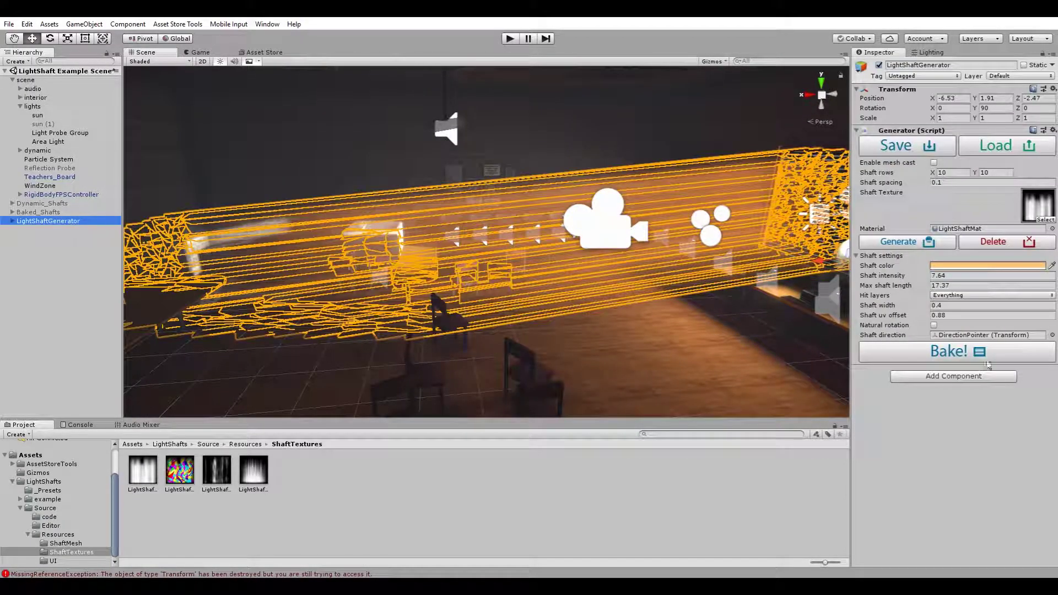
click(93, 300)
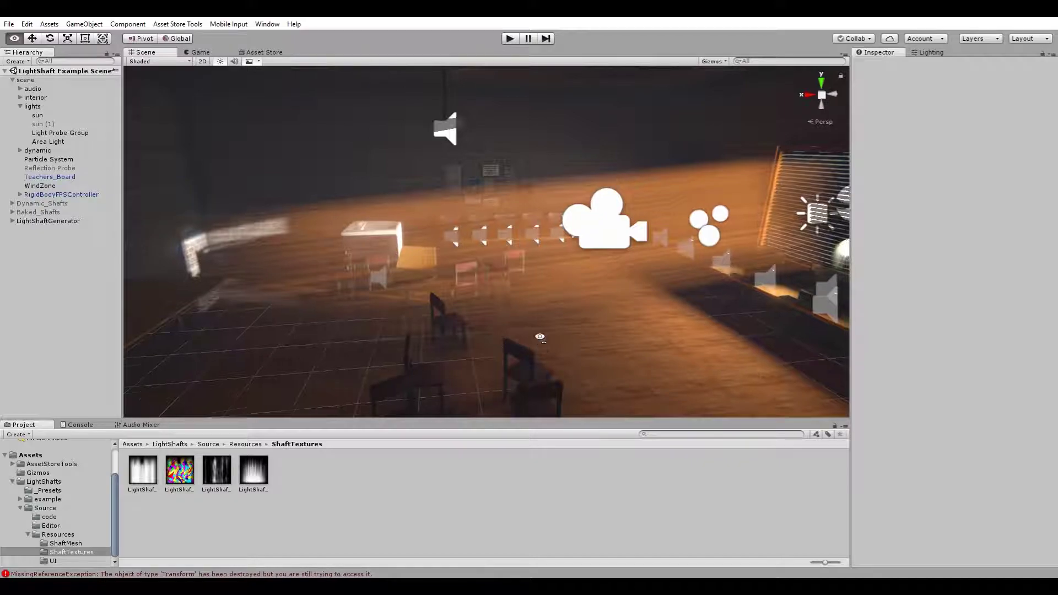
- Select the LightShaftGenerator in the scene and generate its light shafts with the current settings
alt+drag(539, 335, 710, 336)
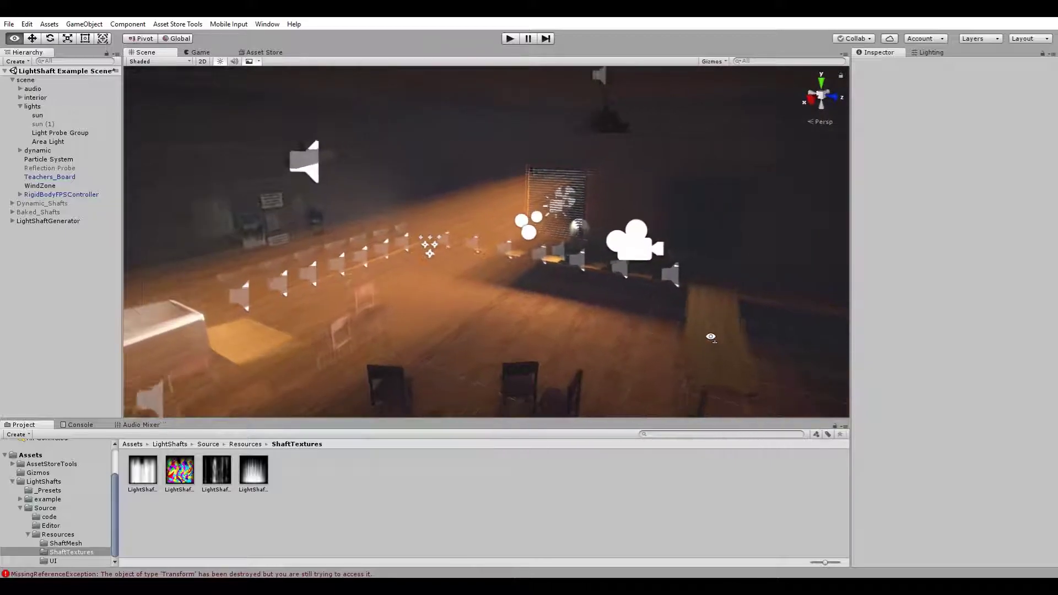
scroll(712, 337, up, 3)
click(480, 300)
scroll(479, 306, up, 3)
alt+drag(479, 308, 548, 309)
alt+scroll(548, 308, down, 8)
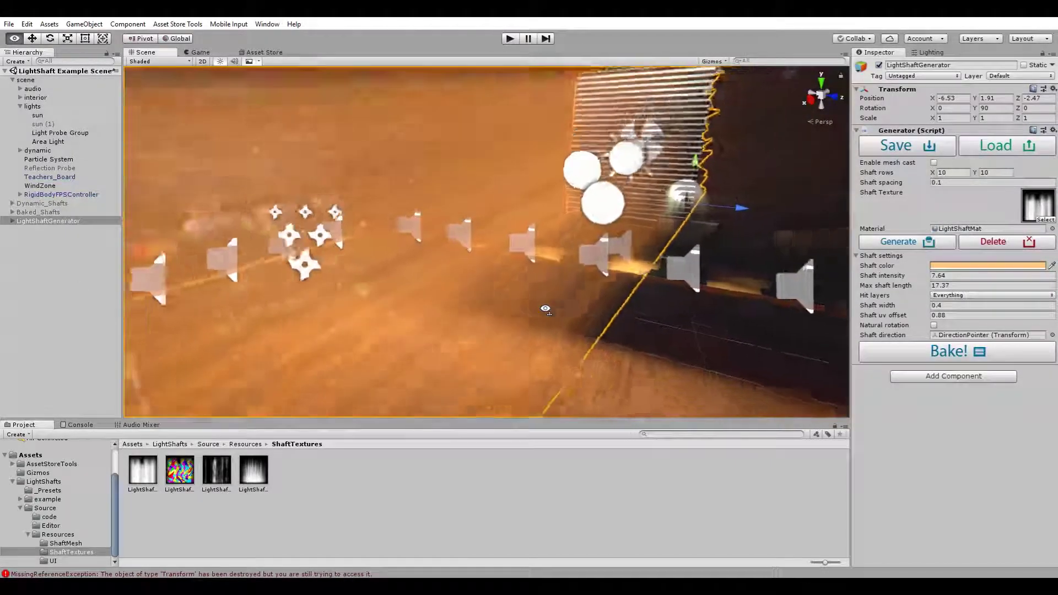
alt+scroll(540, 309, up, 6)
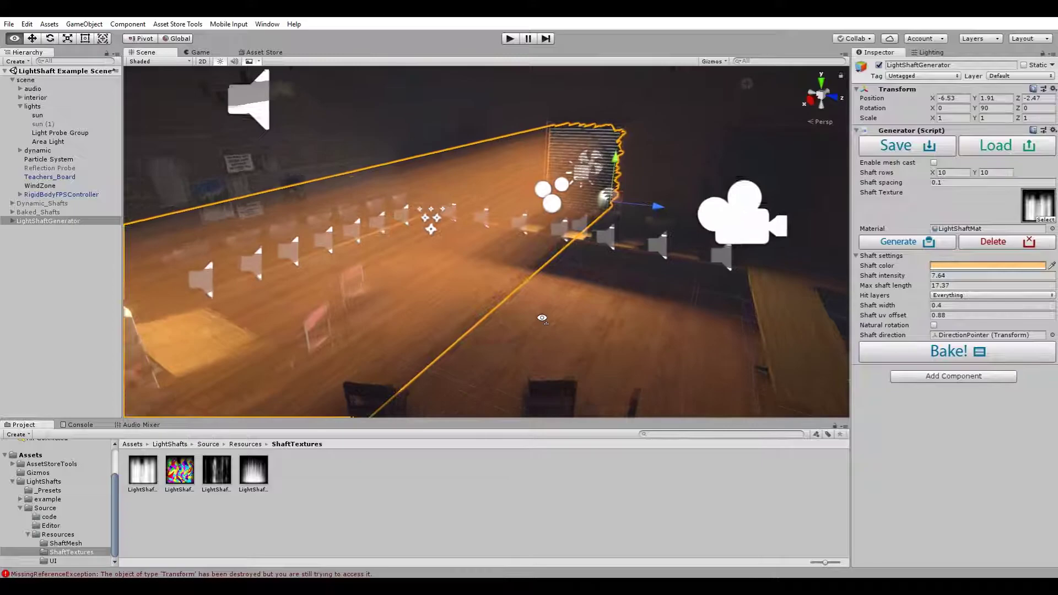
click(887, 244)
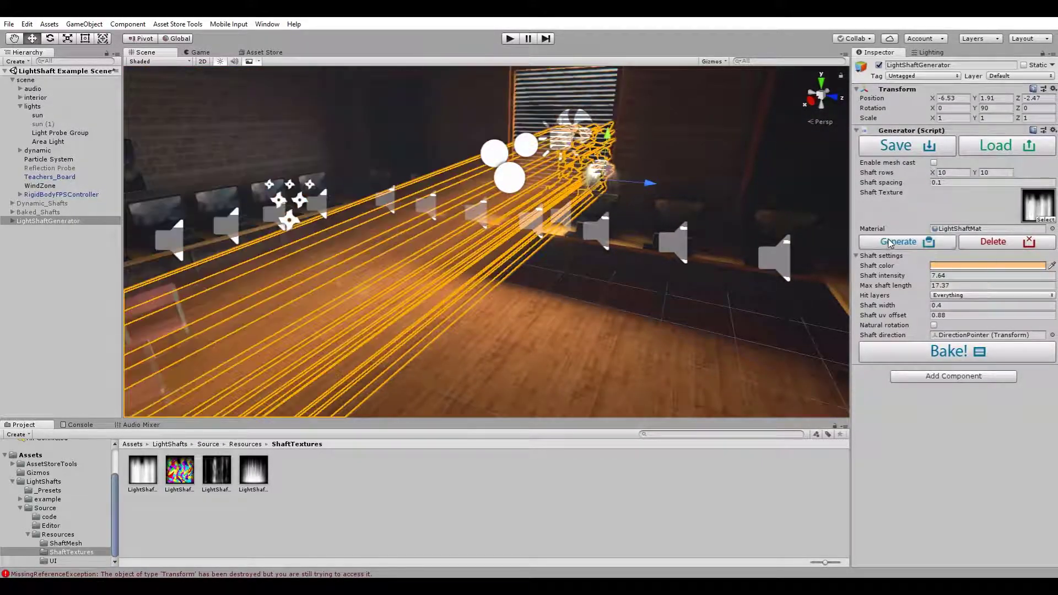
alt+drag(810, 265, 982, 160)
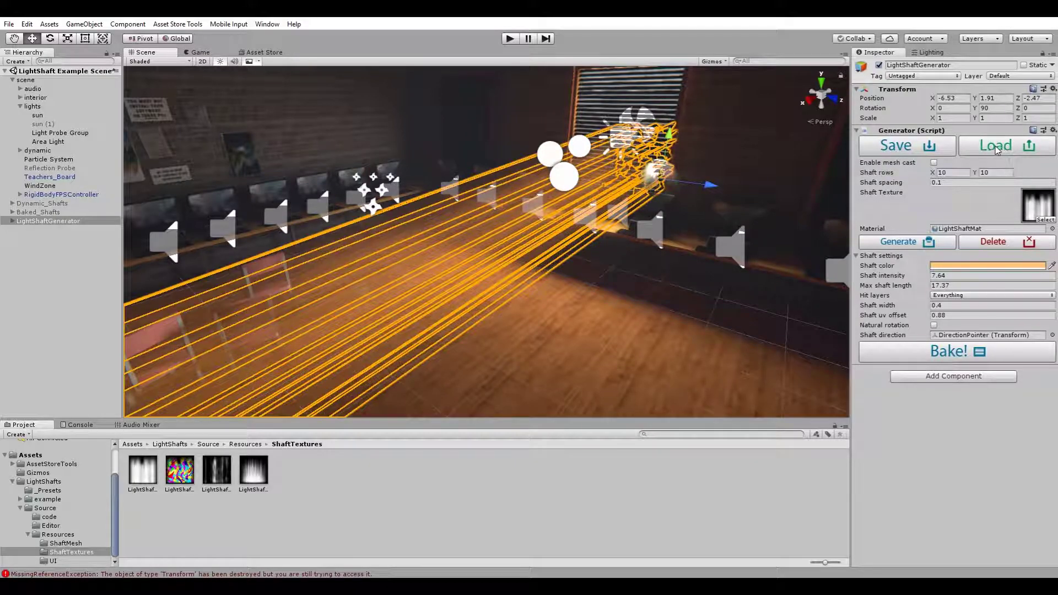
- Load the Example_Scene_naturalBlue.alsp2 preset into the LightShaftGenerator
click(995, 146)
click(208, 107)
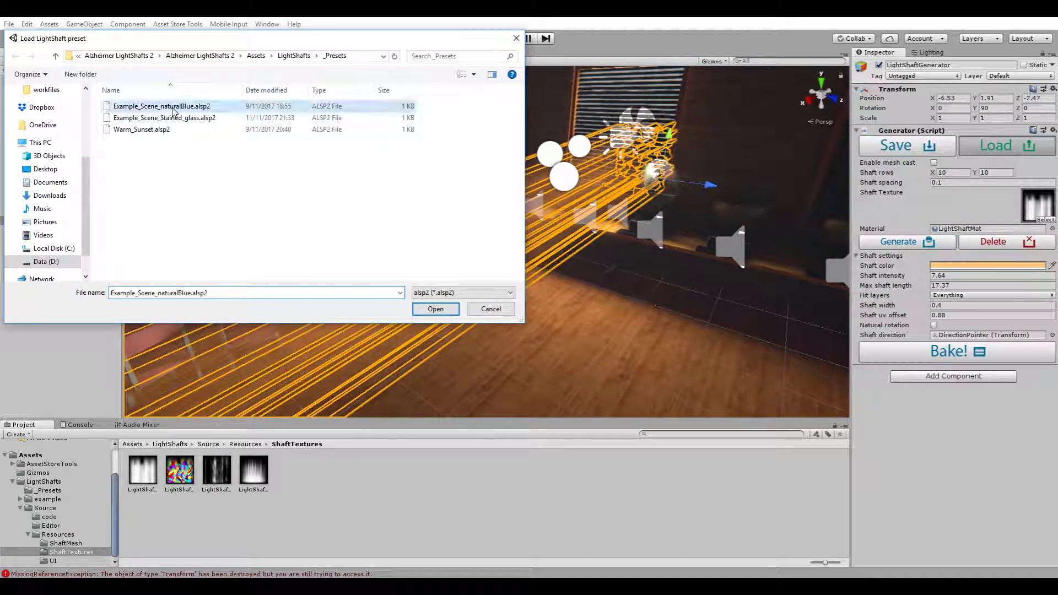
click(435, 309)
click(66, 223)
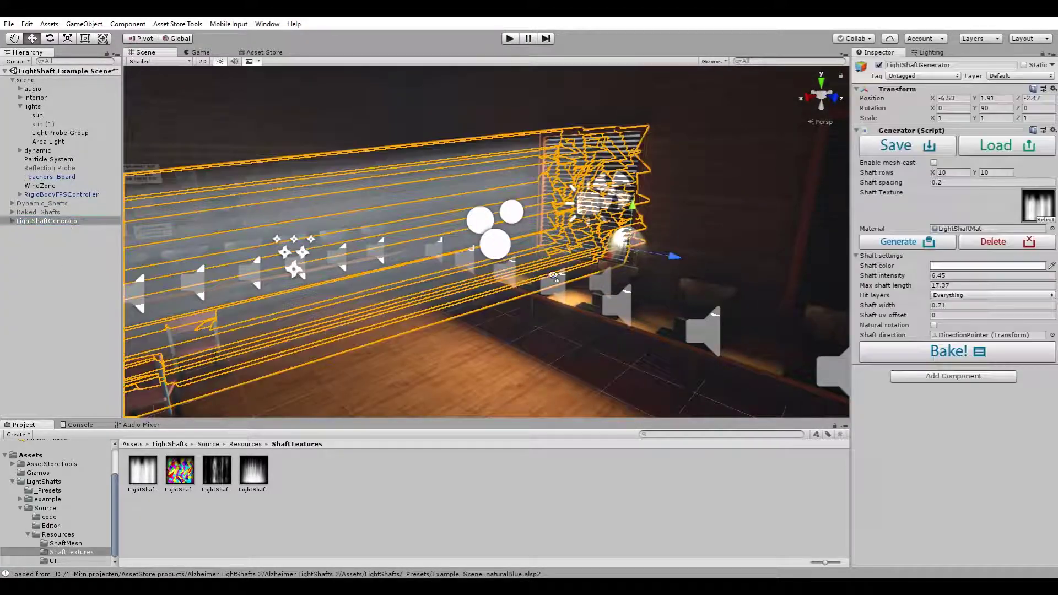
key(w)
right_drag(579, 215, 695, 233)
- Frame the generator's DirectionPointer in the scene to check its location, and reselect the LightShaftGenerator
click(12, 221)
click(49, 230)
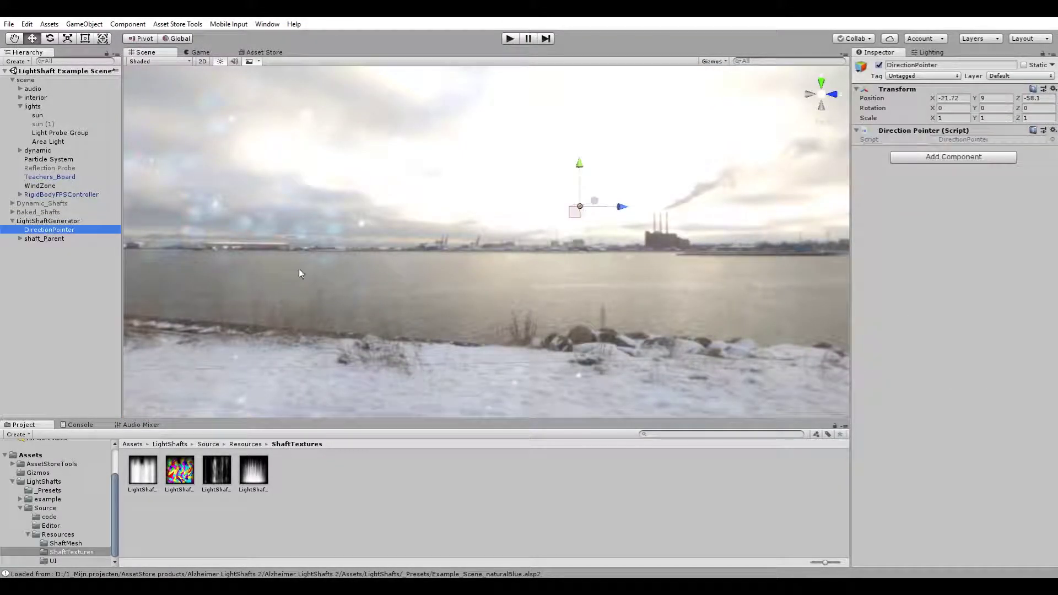
key(f)
alt+drag(632, 259, 279, 319)
click(48, 221)
- Set the LightShaftGenerator's shaft rows to X 20 and Y 20 and generate the shafts
right_drag(441, 221, 788, 197)
key(w)
key(s)
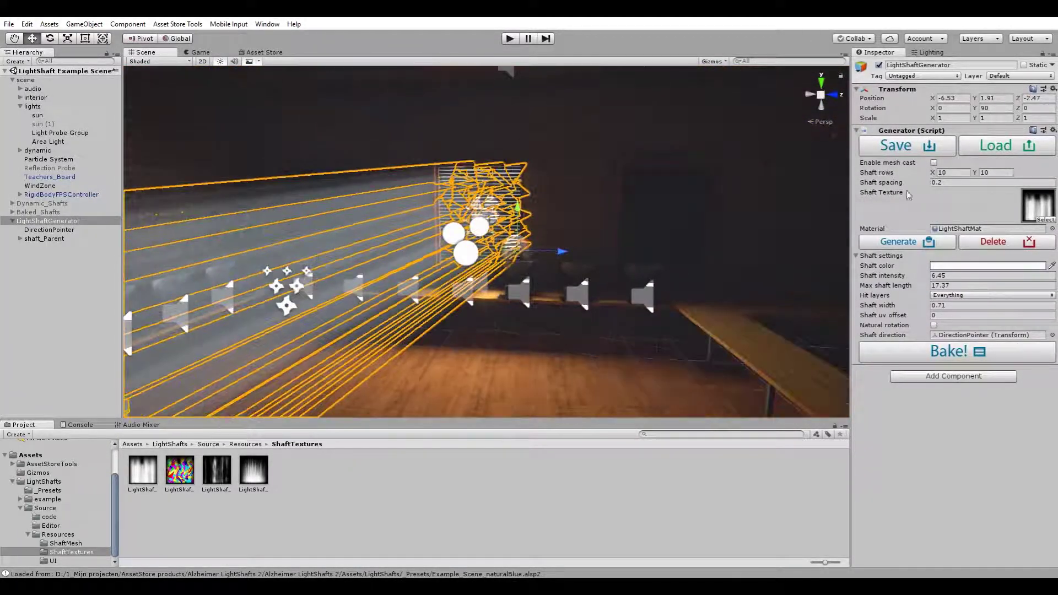
right_drag(612, 259, 970, 212)
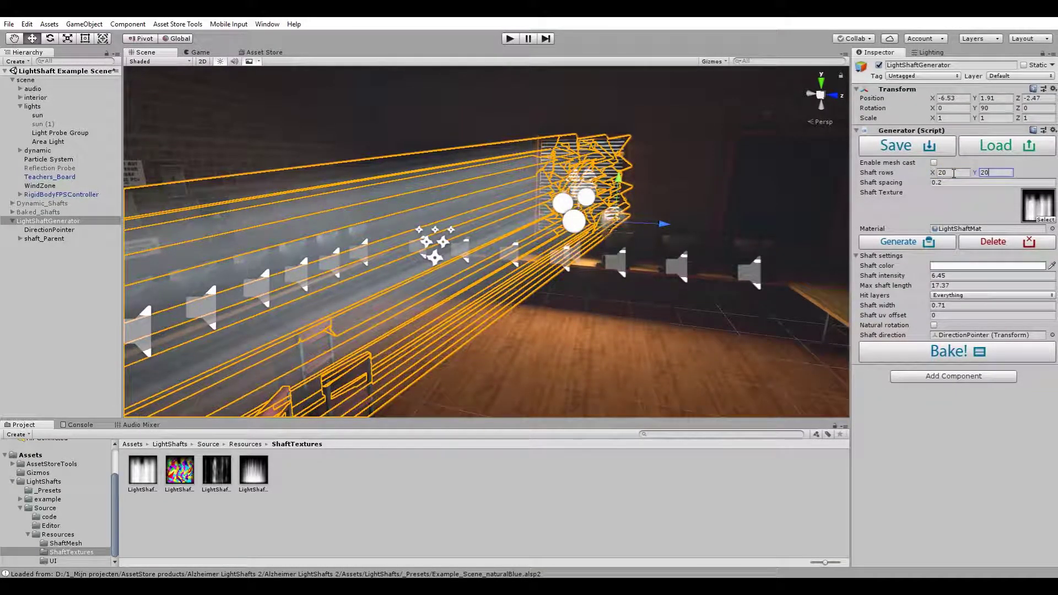
click(898, 242)
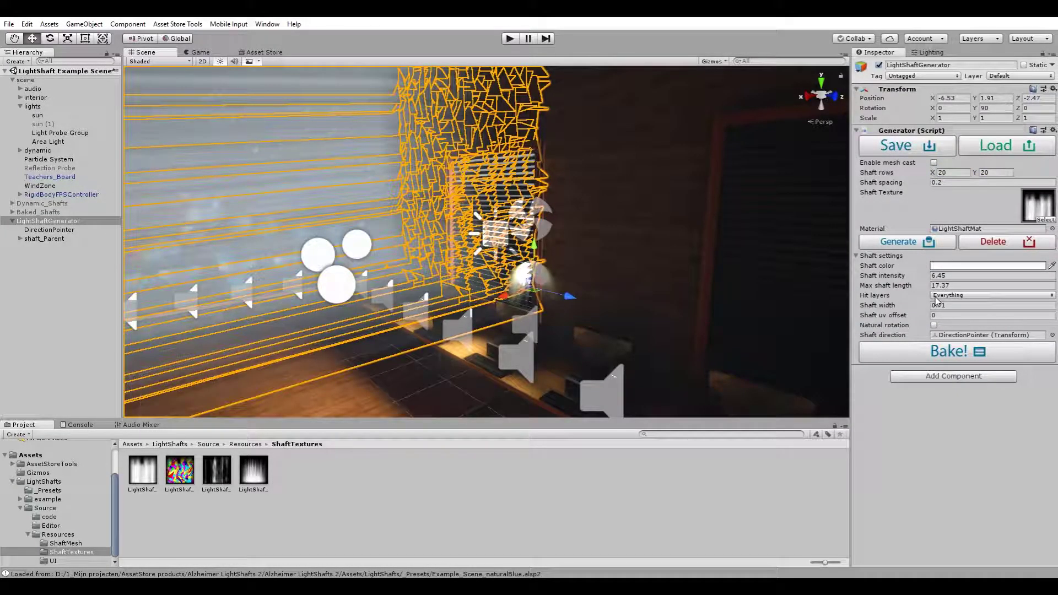
- Set the shaft spacing to 0.1, regenerate the light shafts and deselect the generator
right_drag(804, 227, 783, 229)
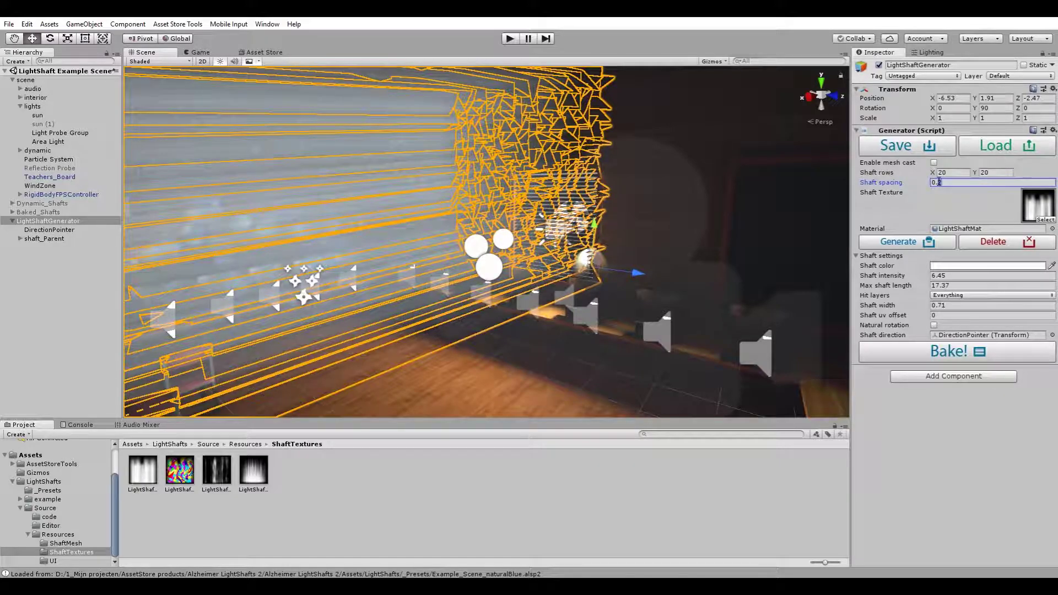
click(894, 245)
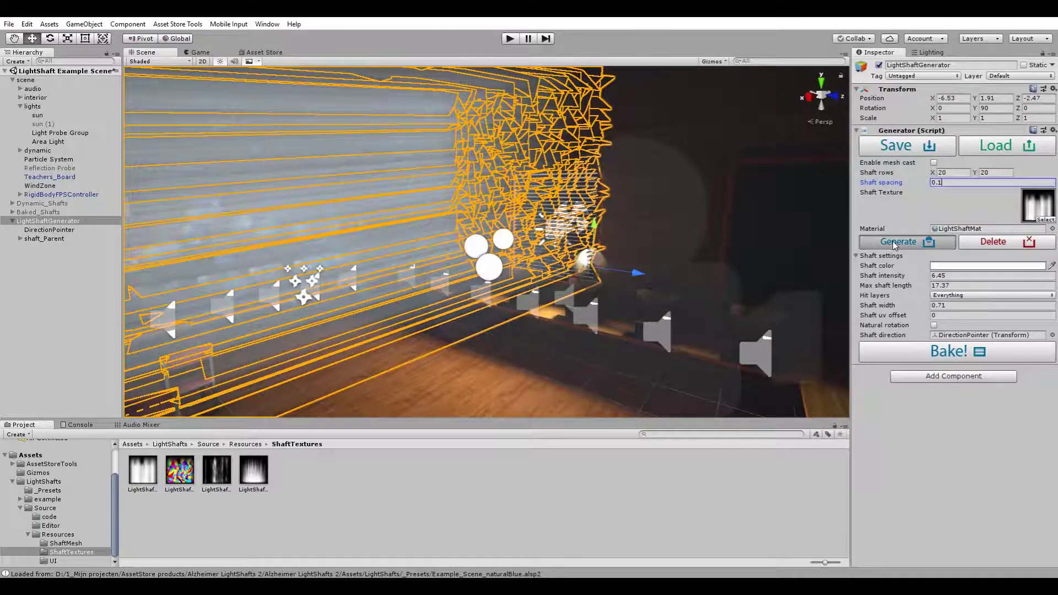
right_drag(780, 253, 496, 305)
click(702, 267)
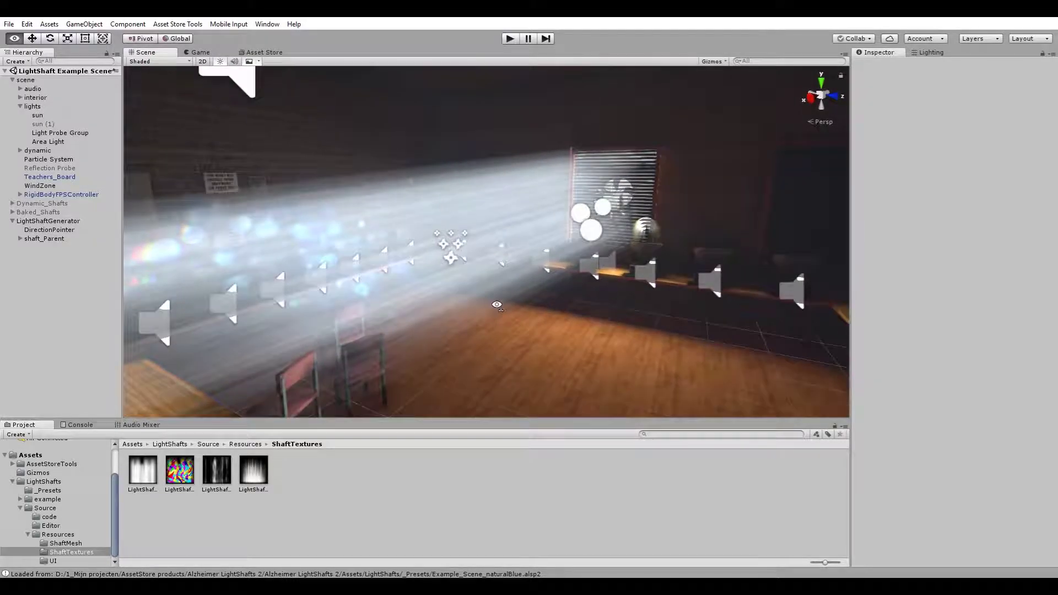
- Reduce the LightShaftGenerator's shaft intensity to 4.68 and its max shaft length to 15.69
click(58, 221)
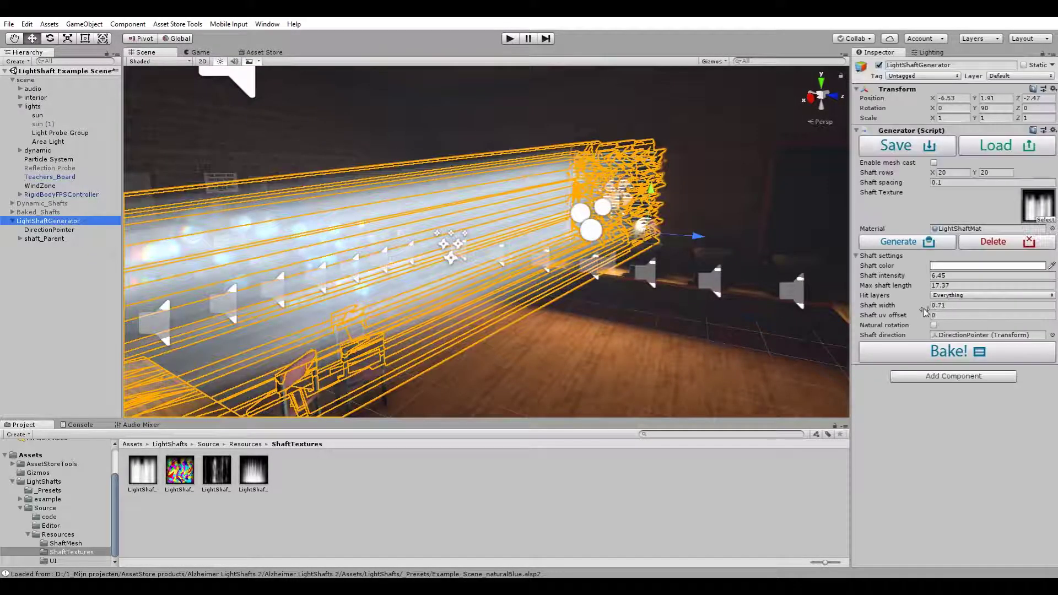
click(907, 276)
drag(902, 276, 894, 277)
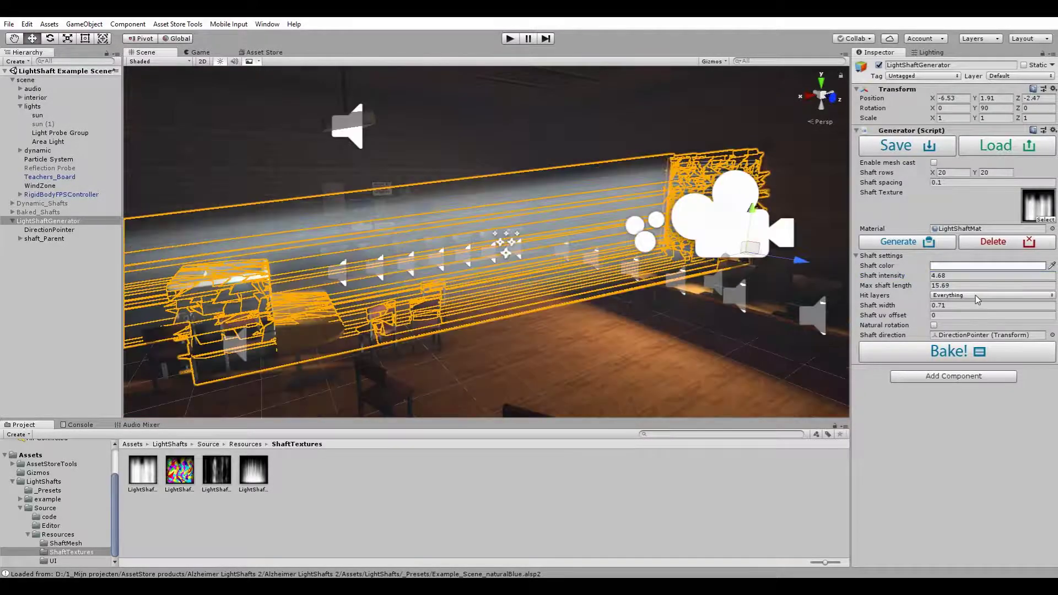
- Review the layers available in the generator's Hit layers setting without changing the selection
click(975, 296)
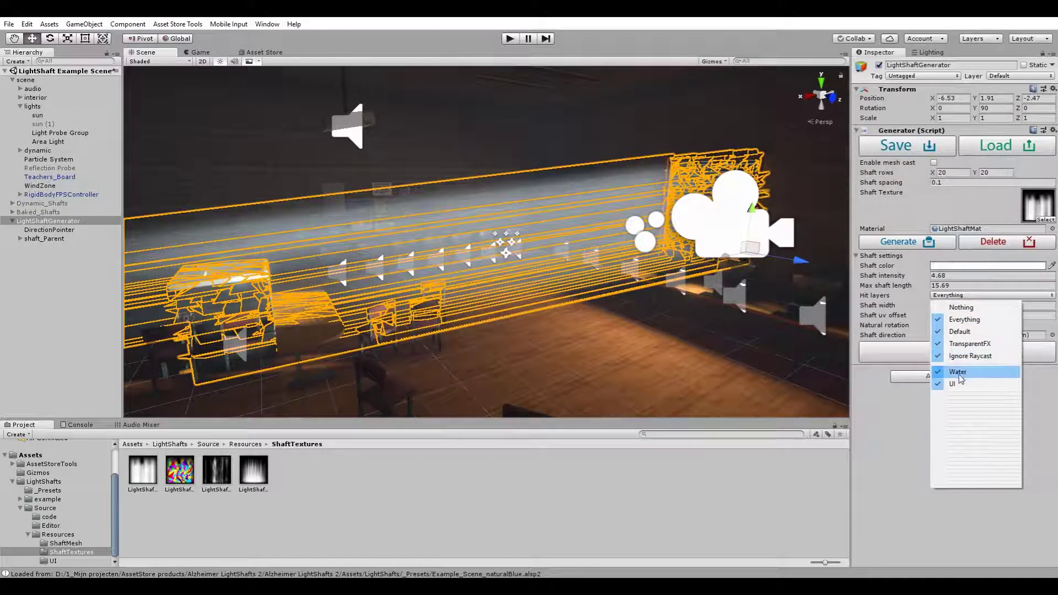
right_drag(513, 292, 468, 309)
key(w)
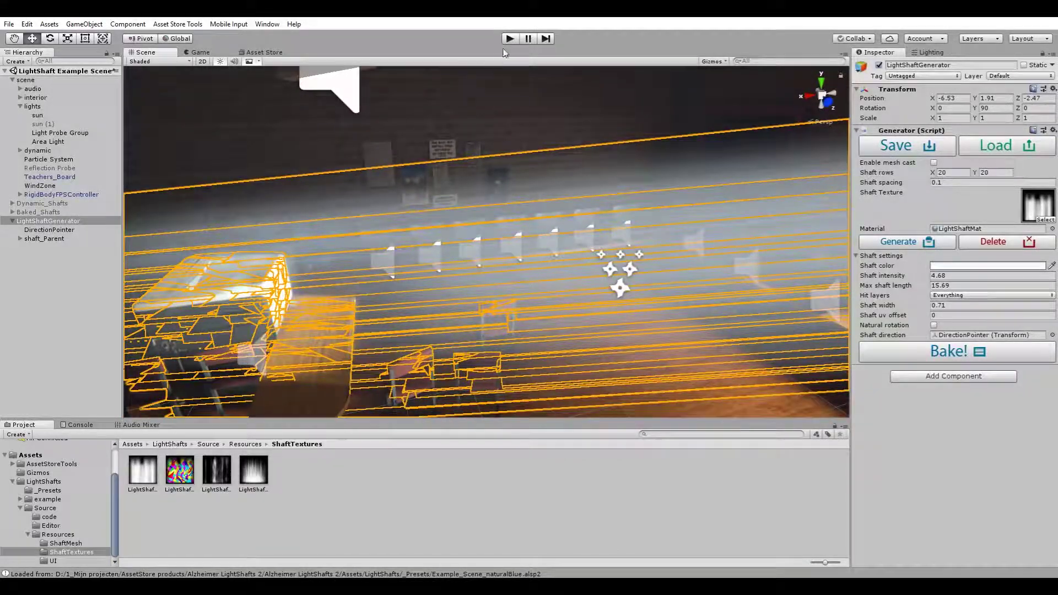
- Run the scene in play mode, walk around the classroom to test the light shafts, and stop playback
click(509, 38)
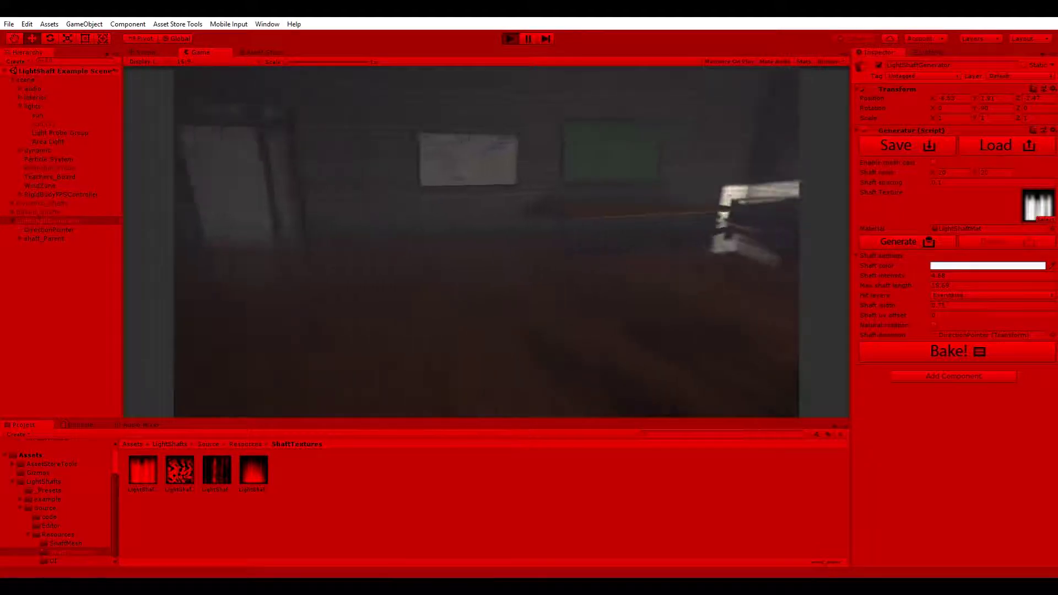
key(w)
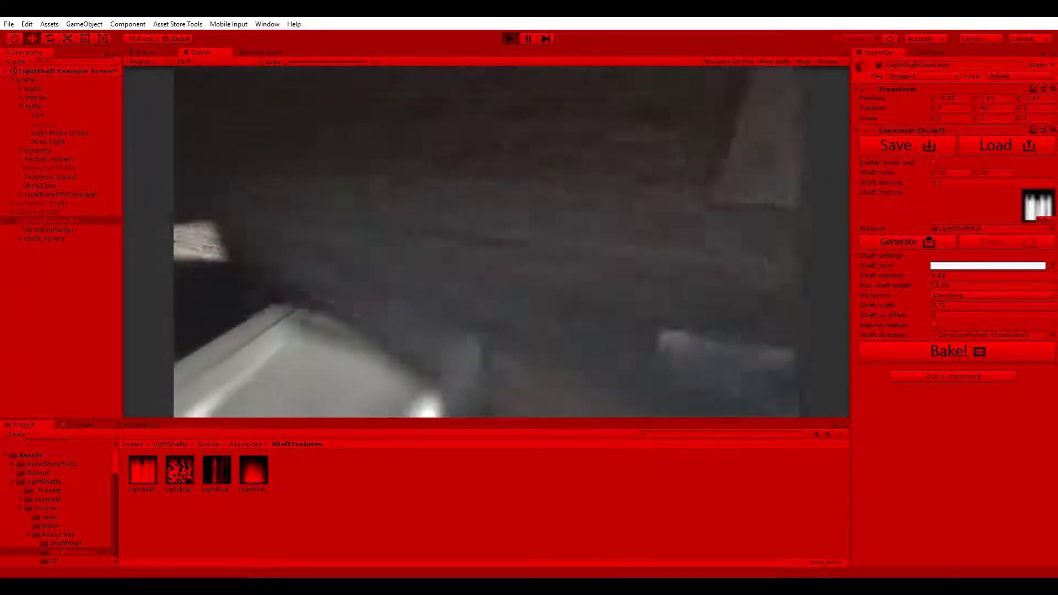
key(a)
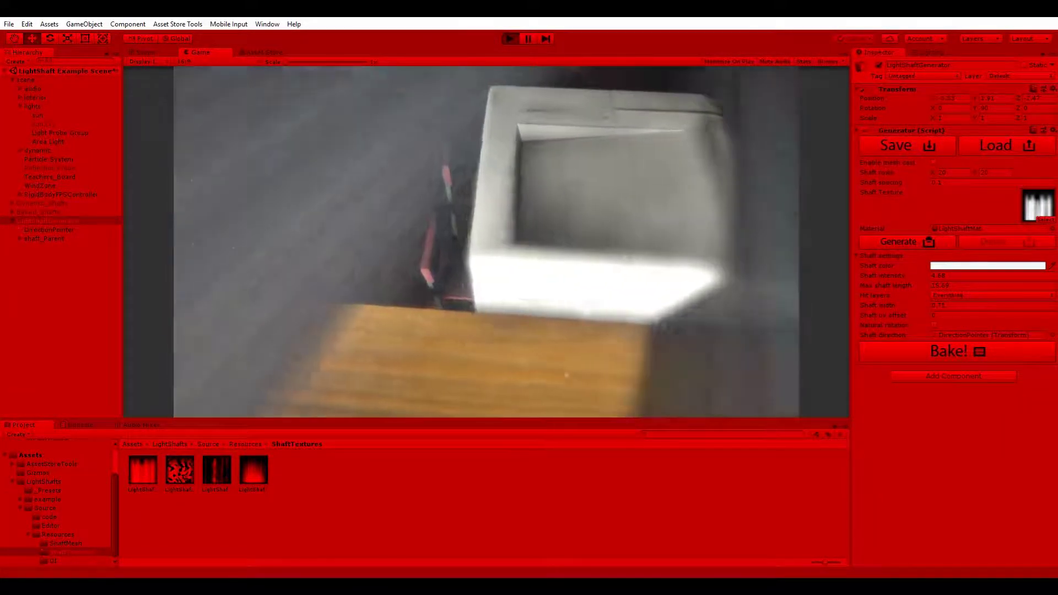
key(d)
key(a)
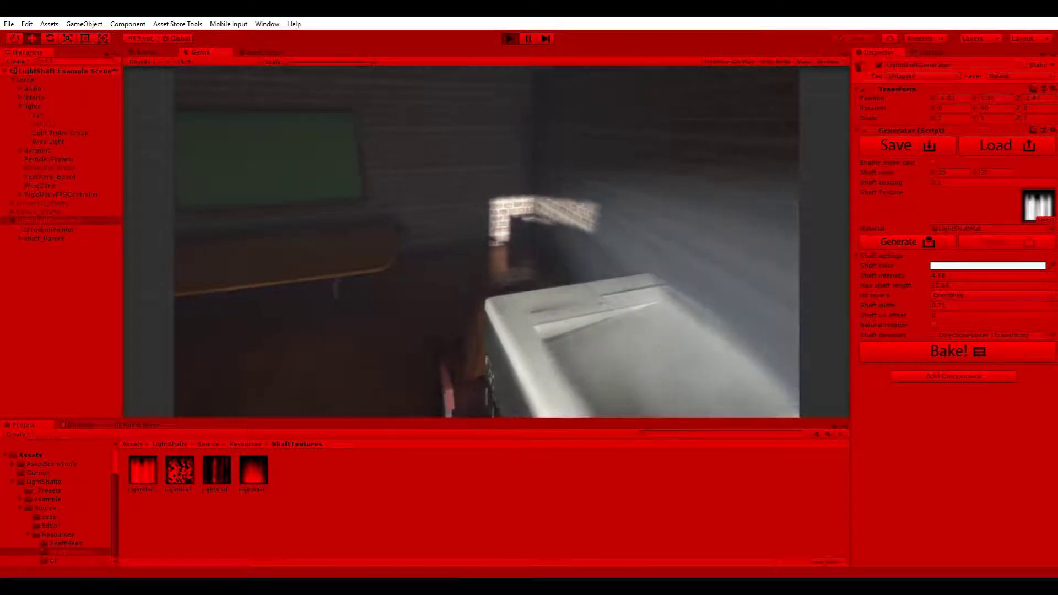
key(d)
key(a)
key(d)
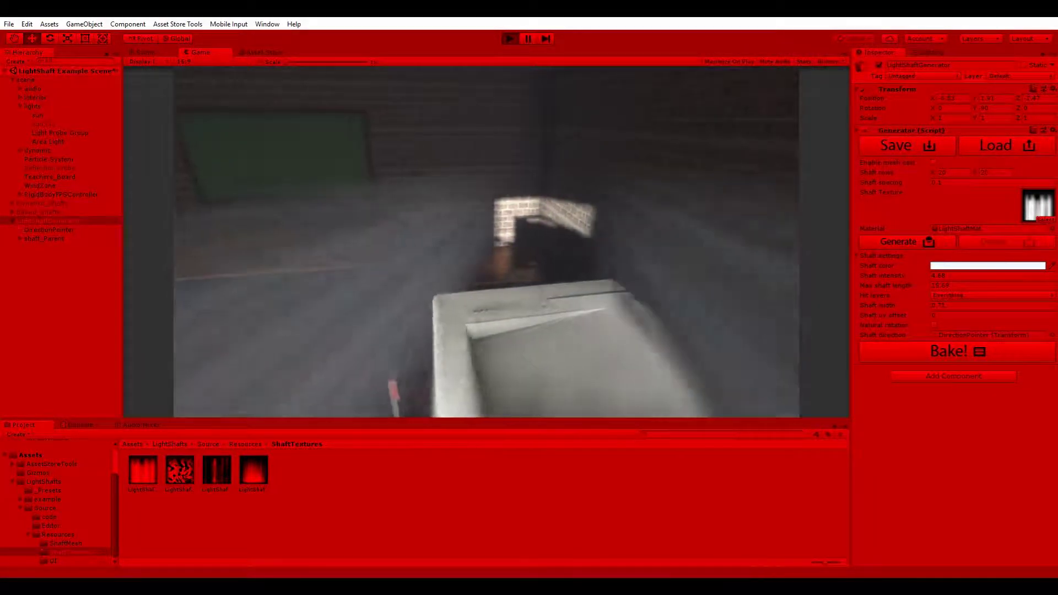
click(509, 38)
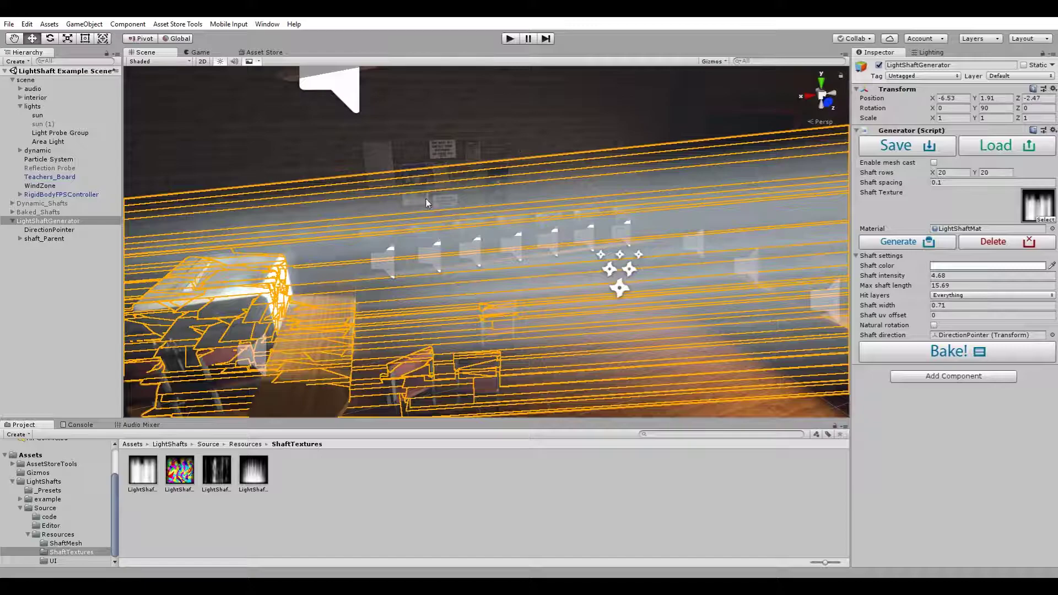
- Deselect the LightShaftGenerator and examine the light shafts from the window across the classroom
right_drag(607, 279, 666, 211)
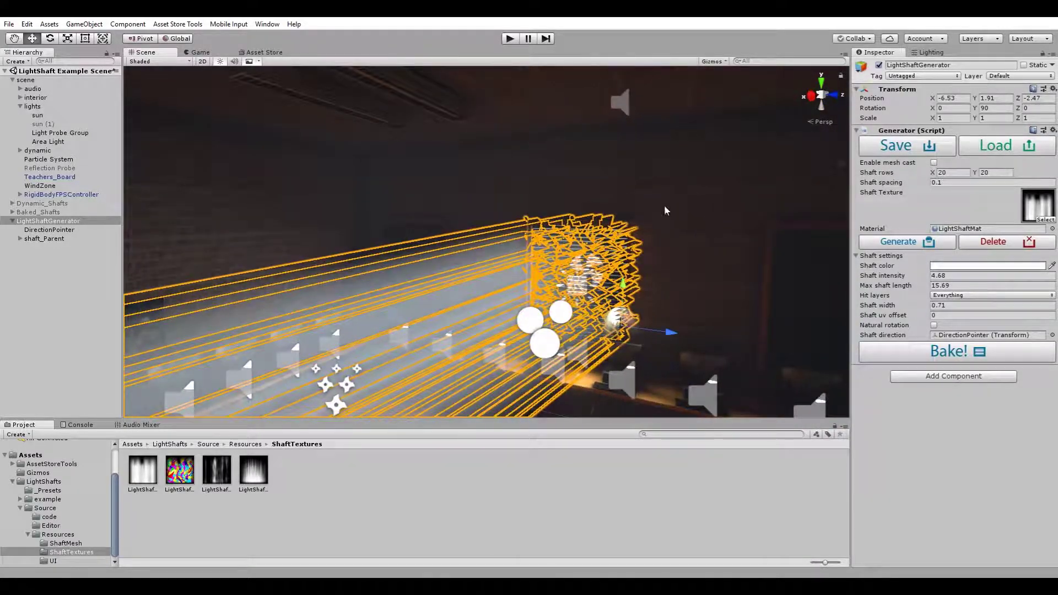
click(88, 282)
scroll(430, 292, down, 5)
right_drag(430, 292, 144, 281)
key(a)
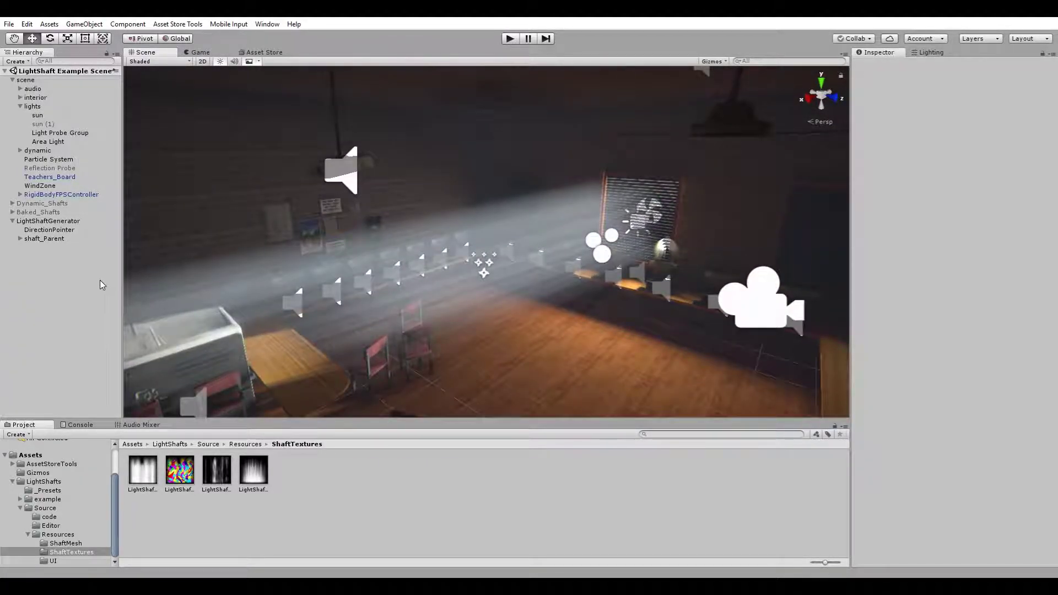
- Duplicate the LightShaftGenerator and move the copy beside the original to Z 2.05
click(70, 222)
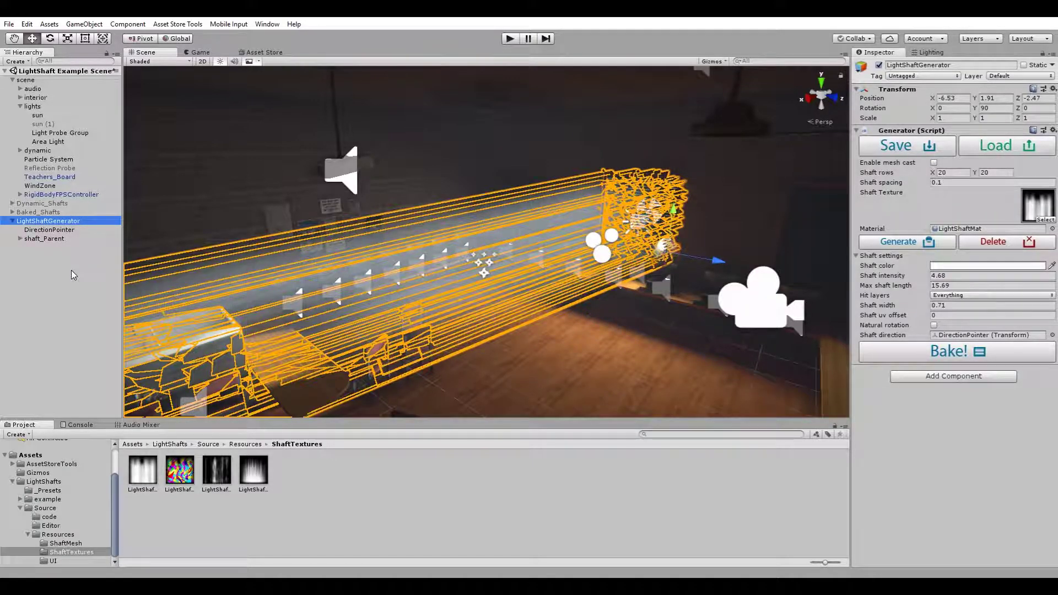
key(ctrl+d)
click(12, 248)
right_drag(480, 281, 488, 285)
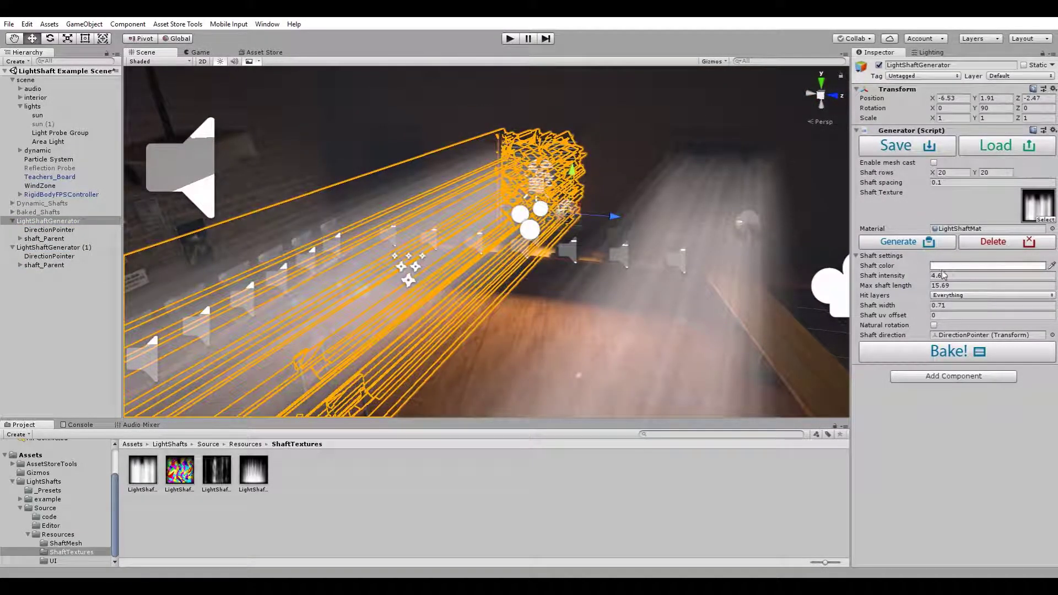
- Set the original LightShaftGenerator's shaft color to bright red and regenerate its shafts
click(945, 266)
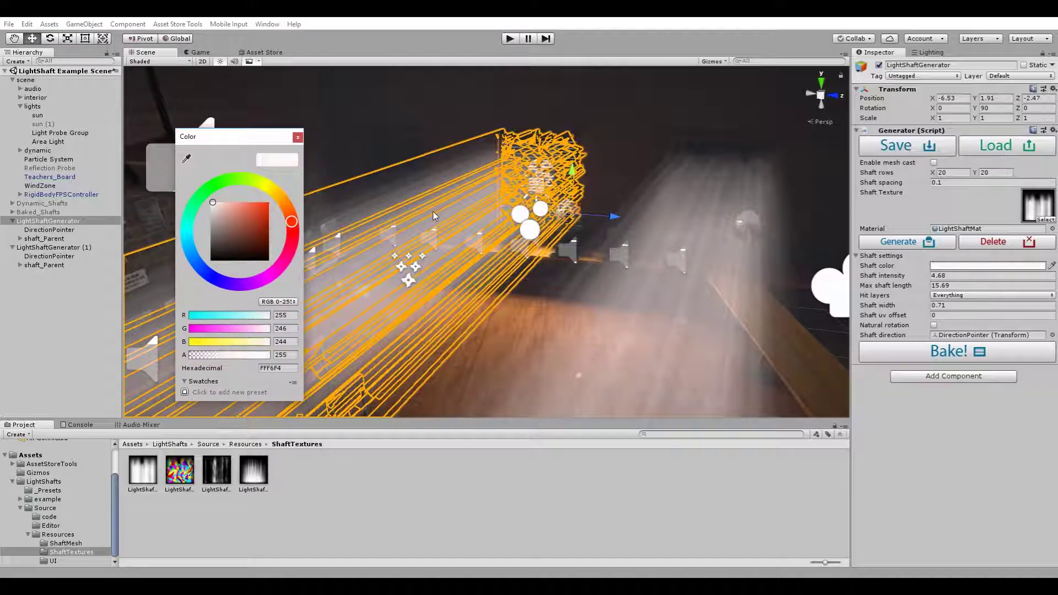
drag(246, 225, 282, 196)
click(887, 242)
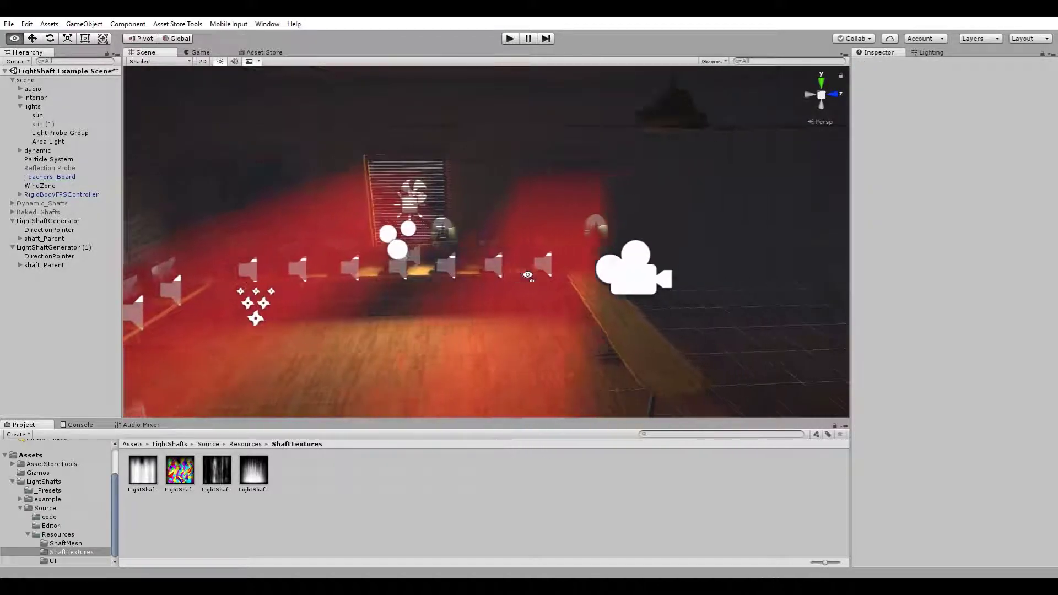
alt+drag(525, 273, 551, 264)
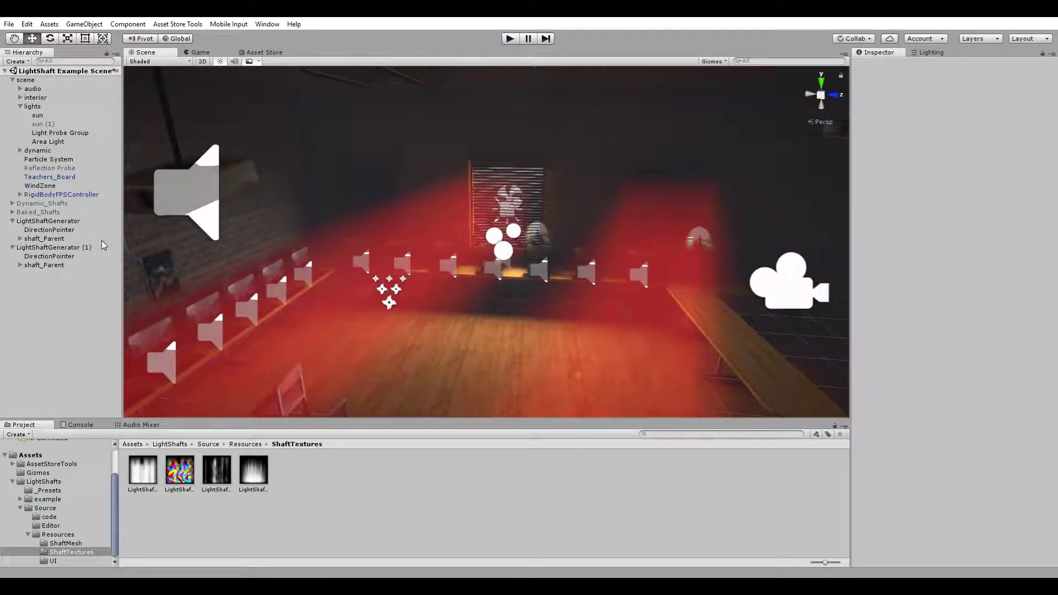
- Duplicate the LightShaftMat material in the Resources folder and assign the copy, LightShaftMat 1, to the duplicated generator
click(98, 222)
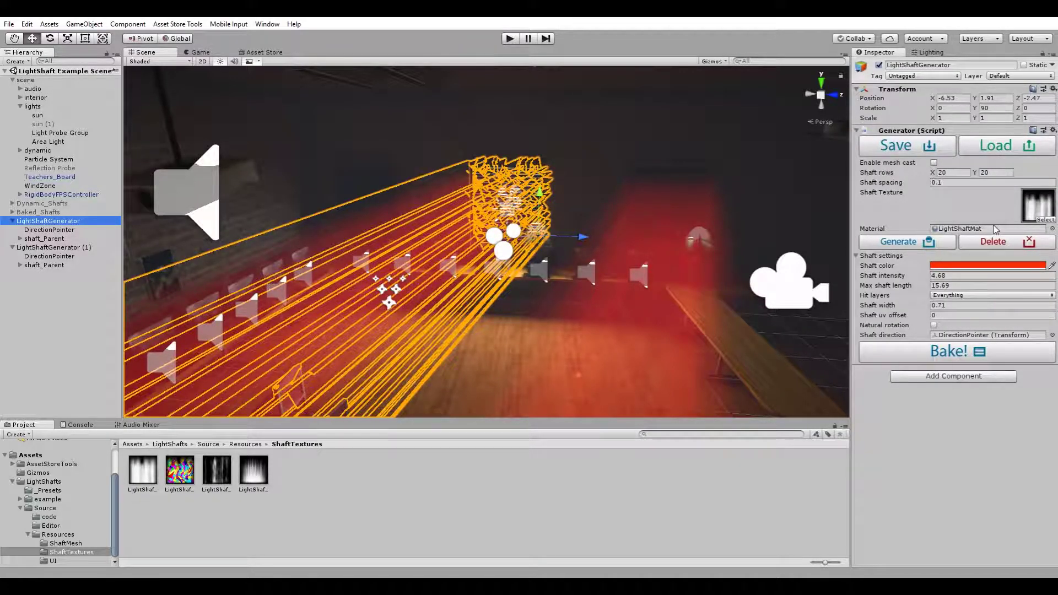
click(959, 229)
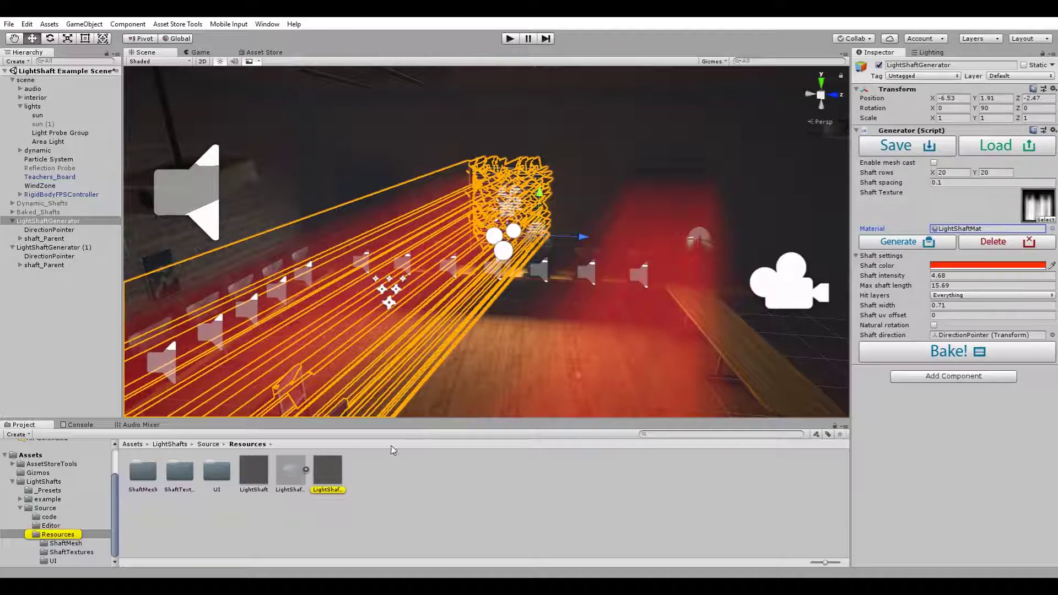
click(327, 472)
click(54, 251)
right_drag(438, 288, 495, 297)
alt+drag(495, 297, 499, 298)
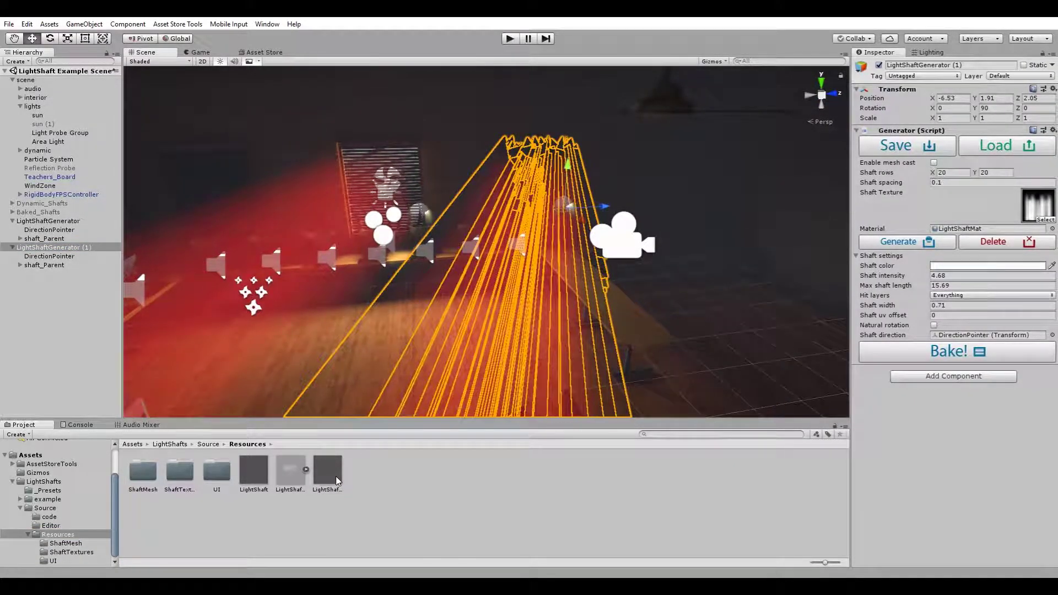
click(335, 476)
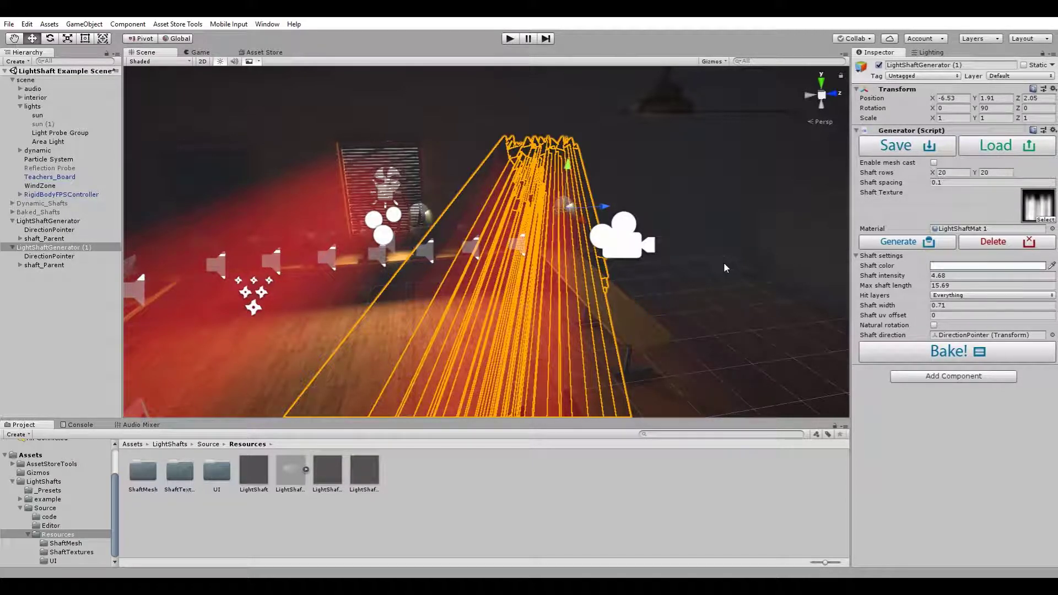
- Generate the duplicated generator's shafts with its own material and compare them with the original generator's shafts
right_drag(724, 267, 628, 267)
click(898, 242)
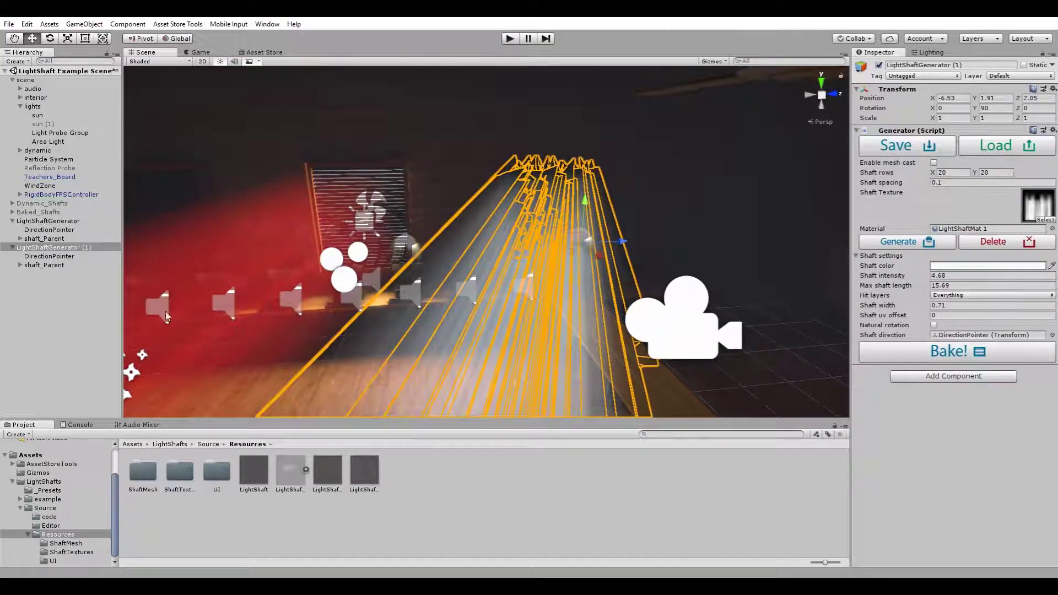
click(141, 330)
right_drag(418, 325, 301, 340)
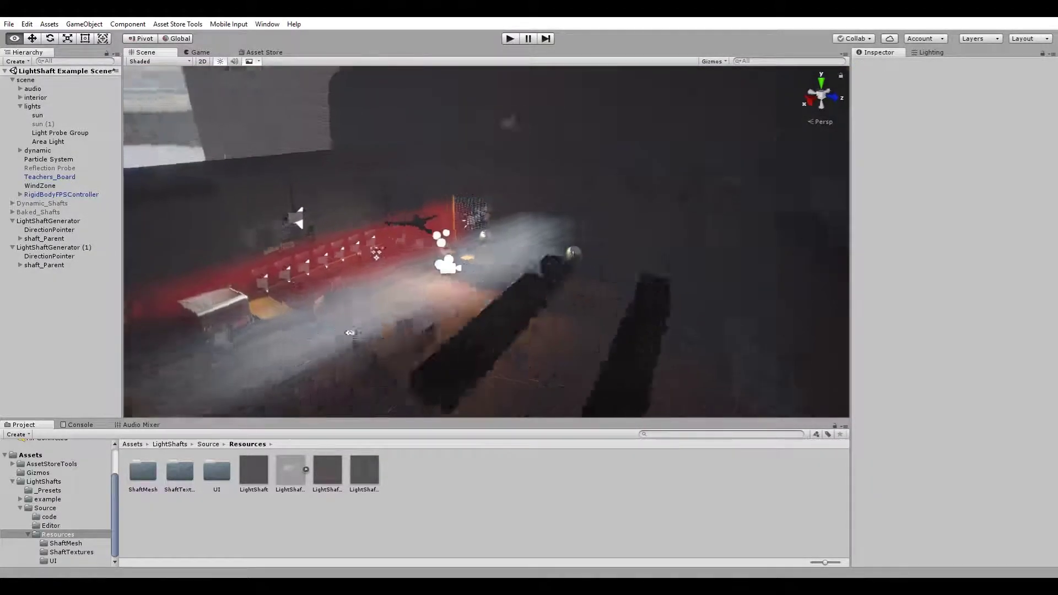
- Delete the duplicated LightShaftGenerator (1) and select the original LightShaftGenerator
click(56, 250)
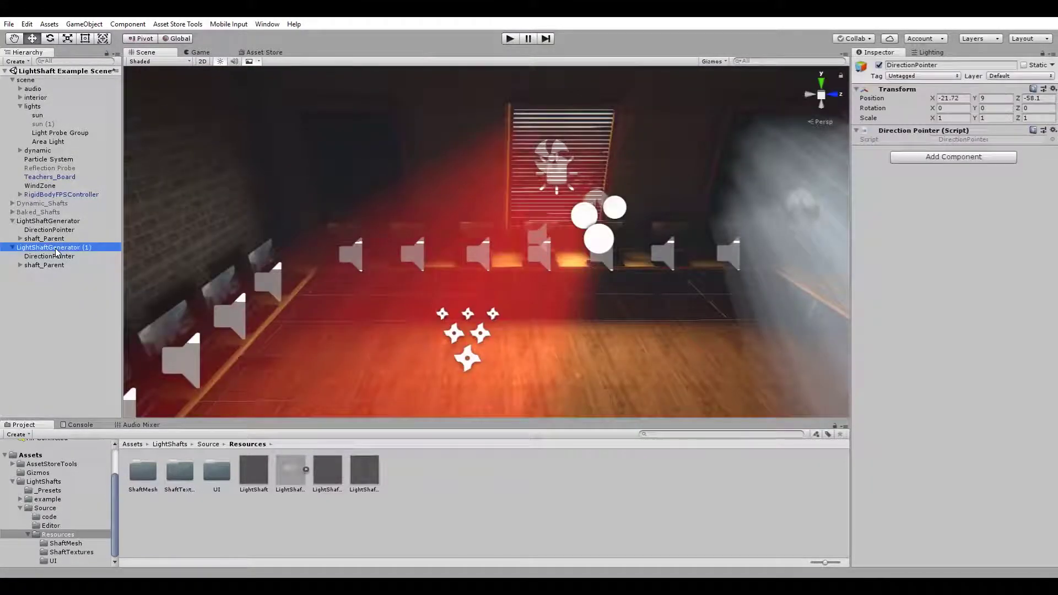
key(Delete)
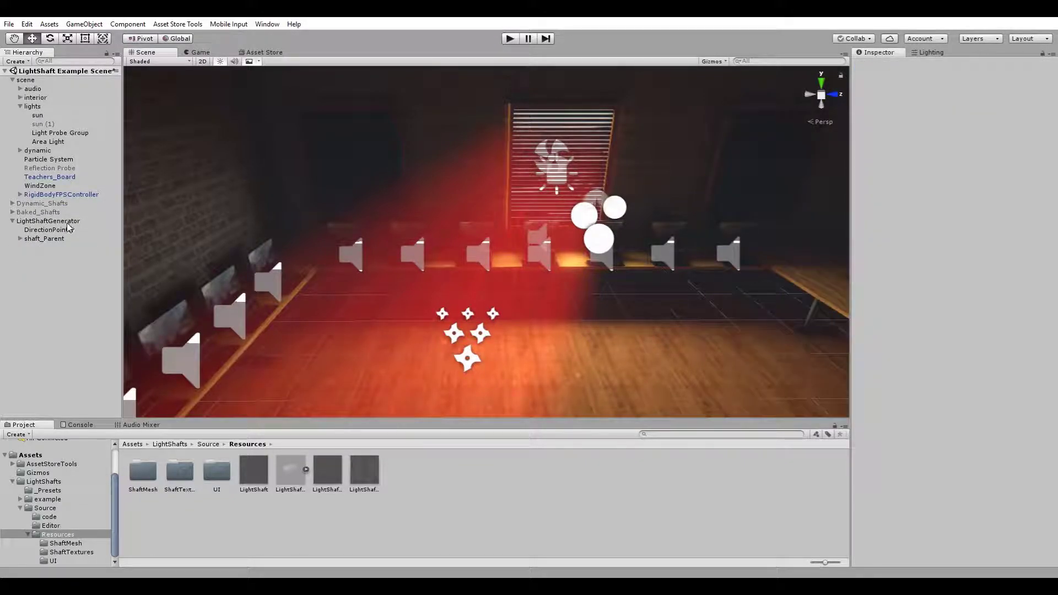
click(67, 223)
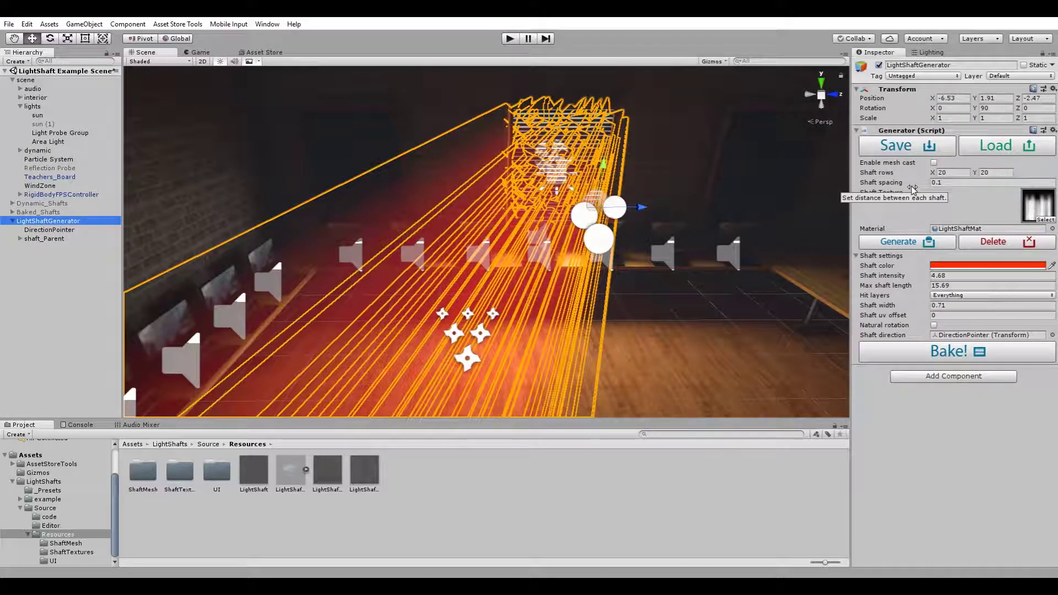
- Enable mesh cast on the LightShaftGenerator
mouse_move(665, 200)
alt+mouse_down()
mouse_move(666, 160)
mouse_move(424, 187)
mouse_move(688, 207)
mouse_move(408, 238)
mouse_move(664, 201)
alt+mouse_up()
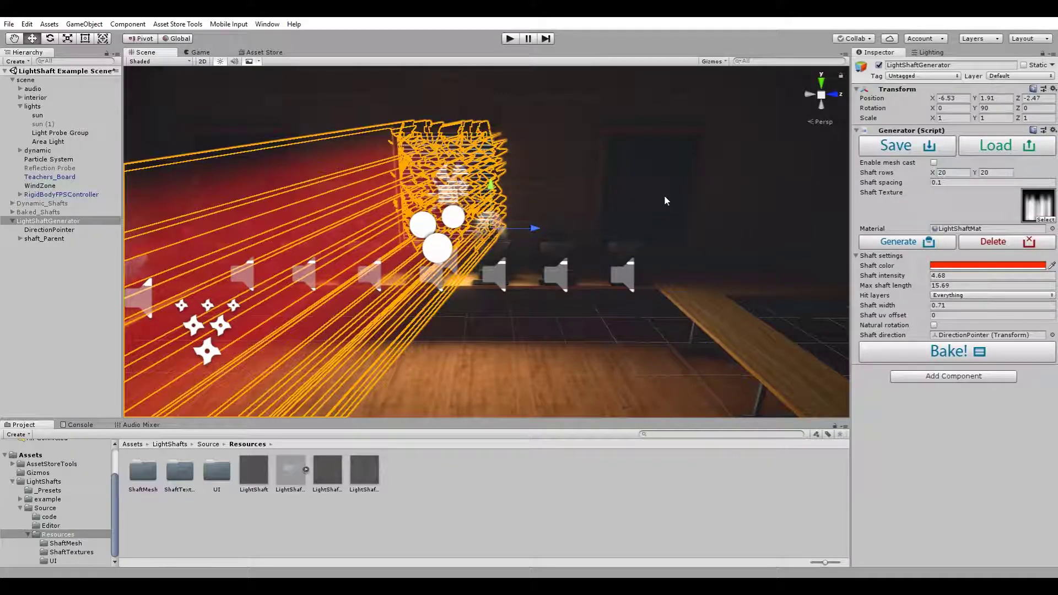
alt+drag(664, 195, 588, 208)
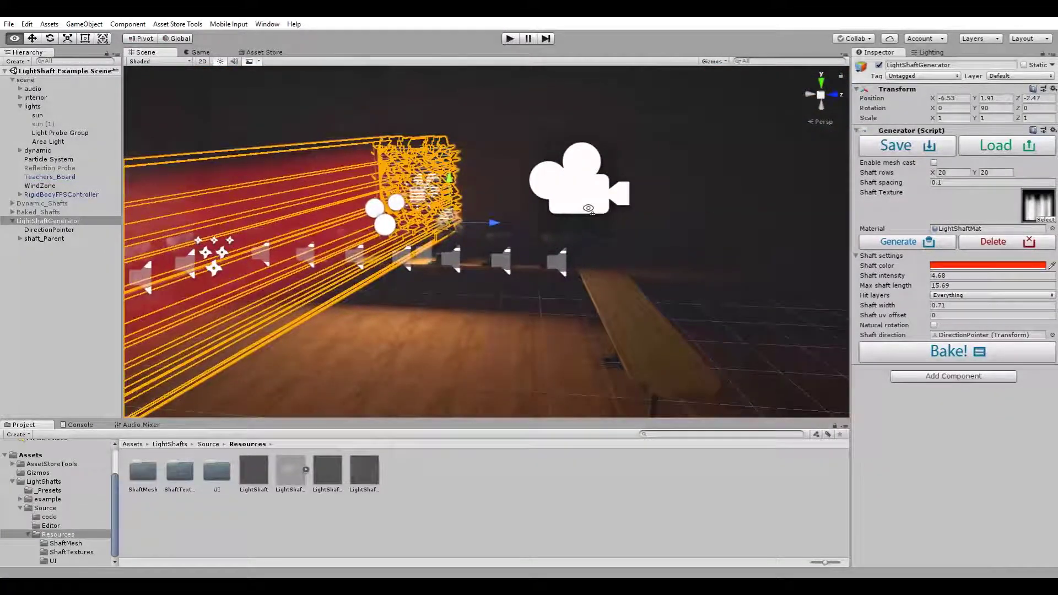
right_drag(589, 208, 551, 223)
key(w)
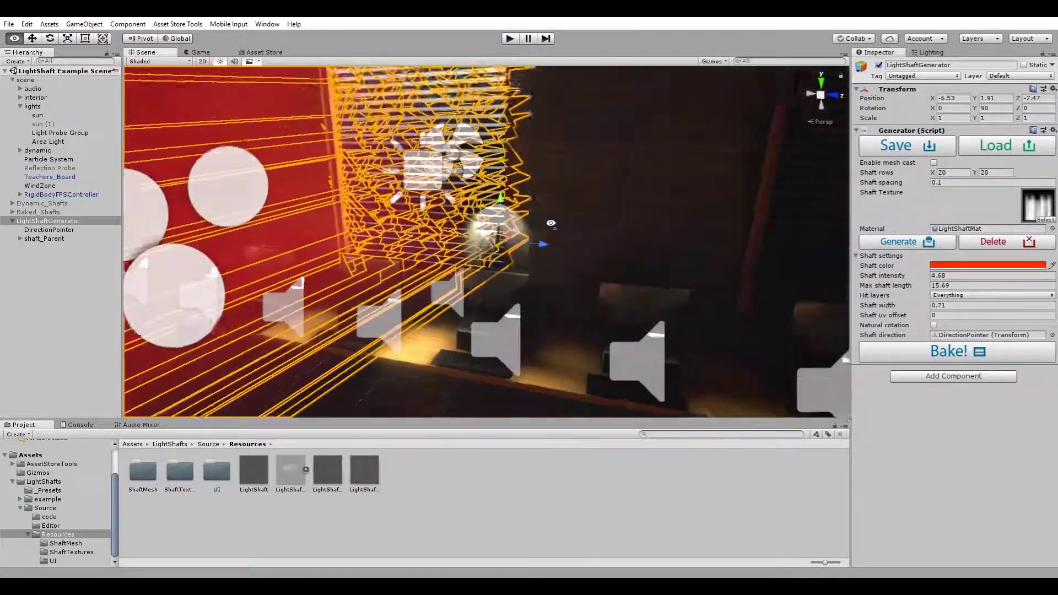
alt+drag(551, 223, 767, 208)
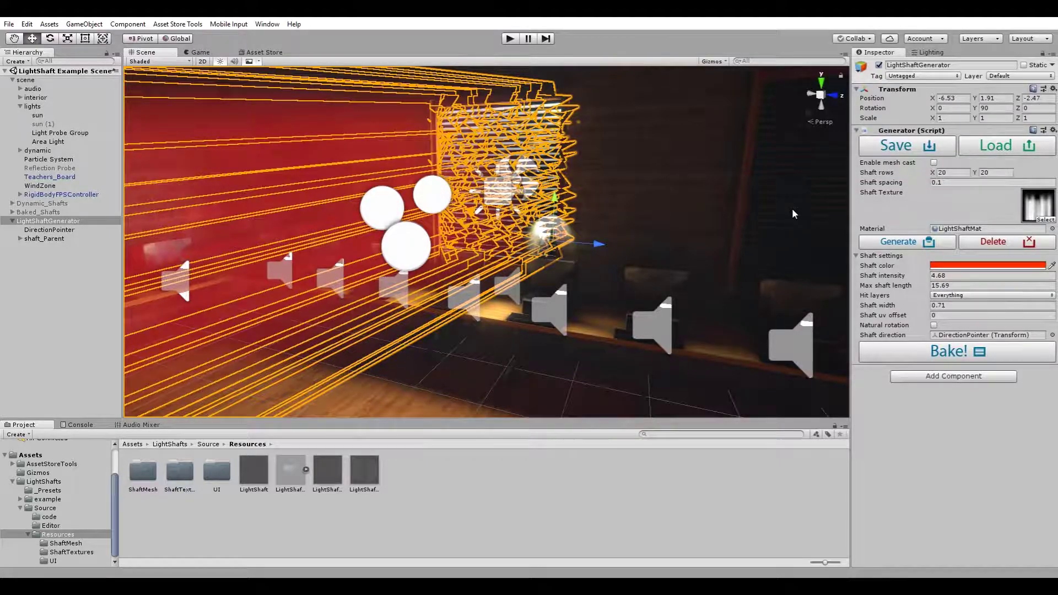
click(934, 163)
mouse_move(630, 257)
right_down()
mouse_move(613, 287)
mouse_move(652, 255)
mouse_move(629, 259)
right_up()
key(s)
key(w)
alt+drag(630, 259, 605, 299)
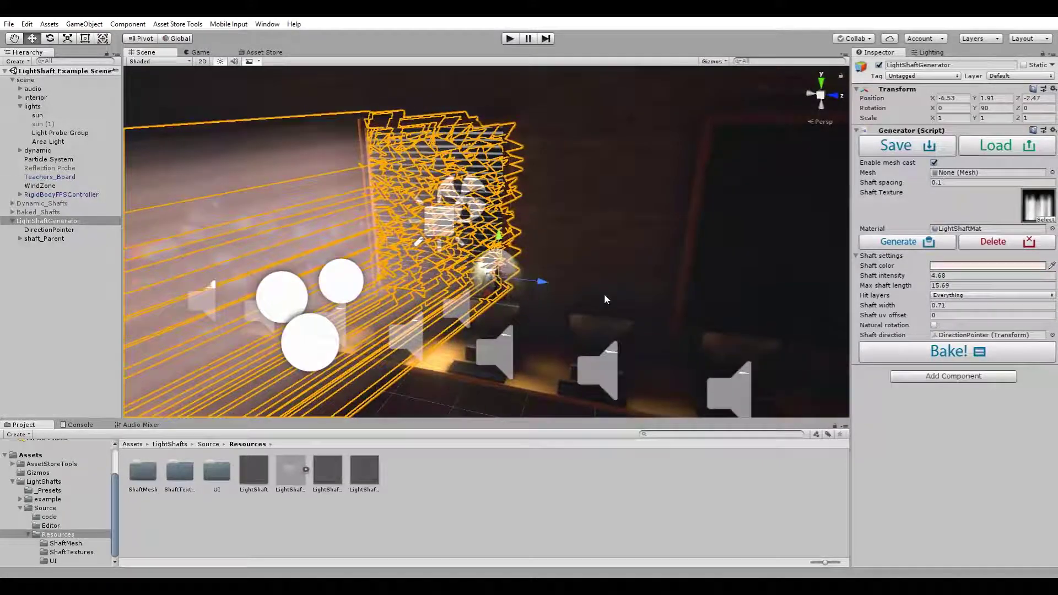
- Assign the built-in Sphere as the generator's cast mesh and generate the shafts from it
right_drag(407, 258, 461, 237)
mouse_move(650, 219)
right_down()
mouse_move(659, 217)
mouse_move(640, 207)
right_up()
key(s)
key(w)
right_drag(673, 253, 631, 270)
key(s)
alt+drag(627, 299, 646, 351)
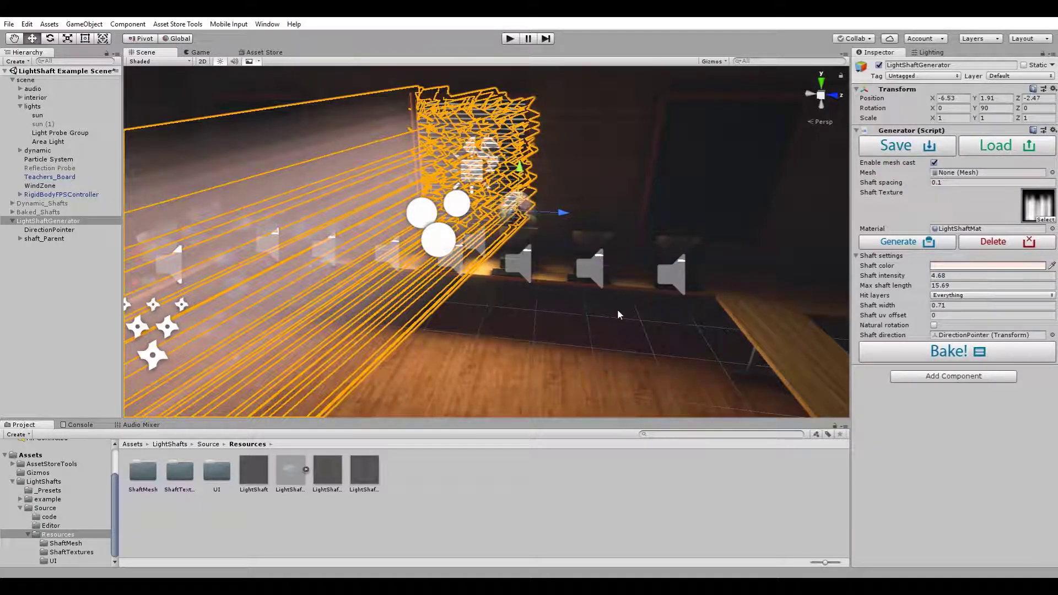
alt+drag(617, 308, 552, 322)
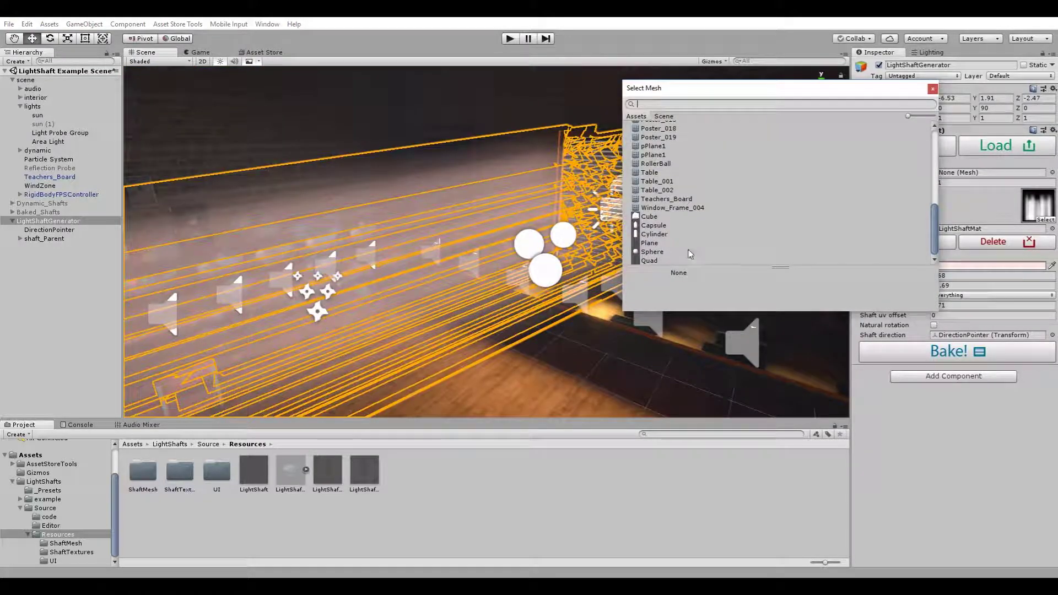
click(652, 252)
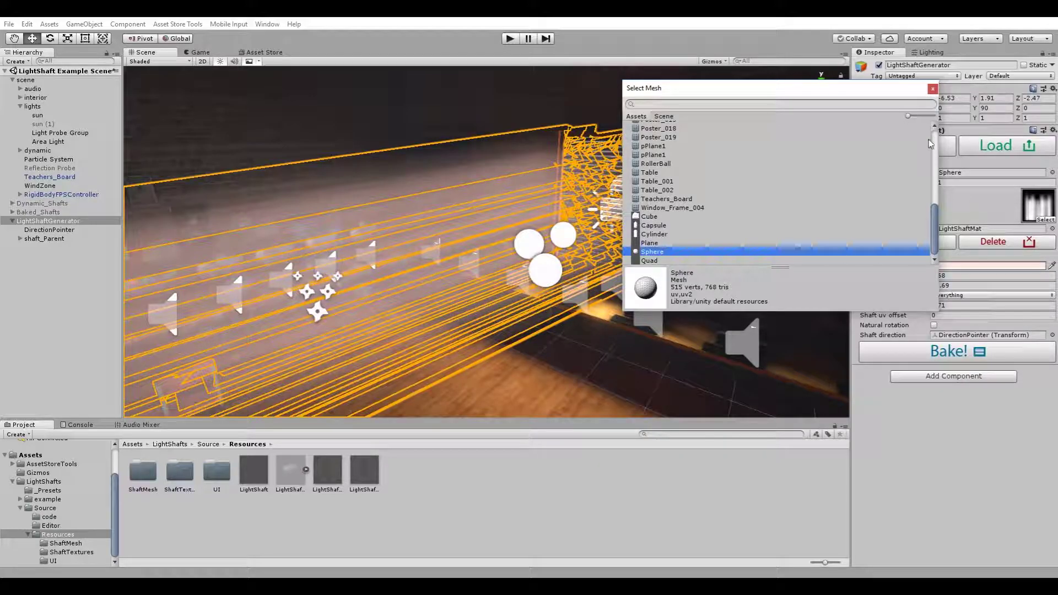
click(932, 88)
click(891, 242)
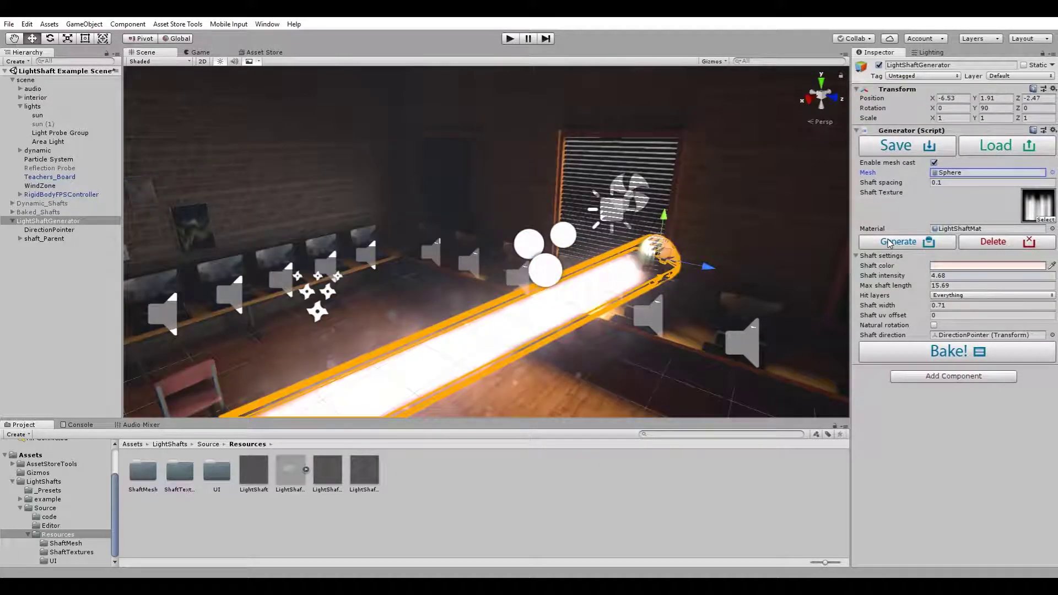
- Set the shaft spacing to 2.31 and regenerate the sphere-cast shafts
right_drag(696, 269, 726, 277)
key(w)
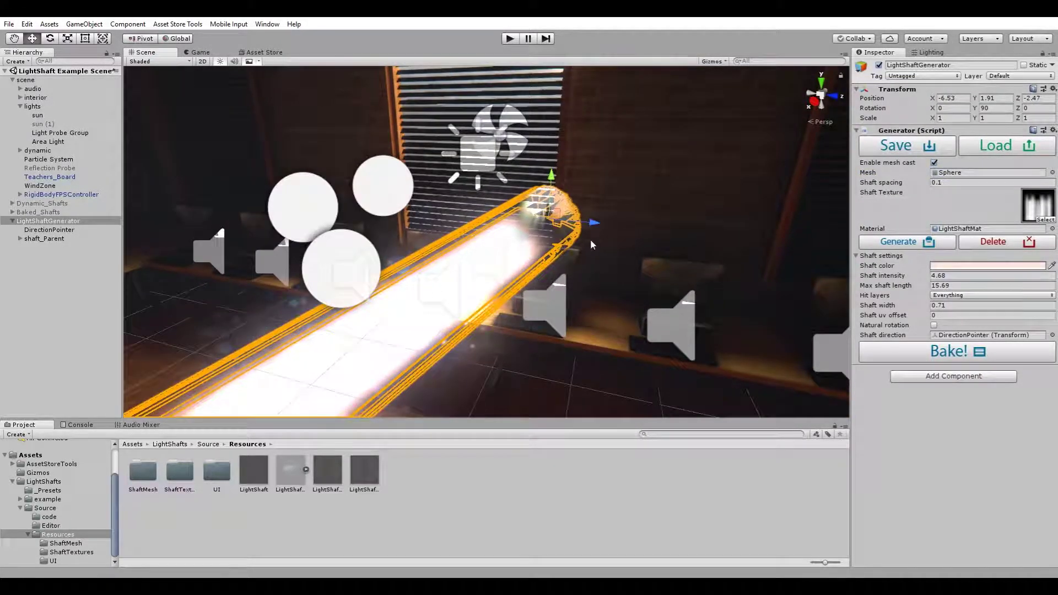
drag(882, 184, 891, 186)
click(903, 241)
- Move the generator to X -5.77, Y 2.986, Z -2.875 and disable mesh cast
key(s)
right_drag(469, 209, 562, 205)
drag(357, 211, 434, 206)
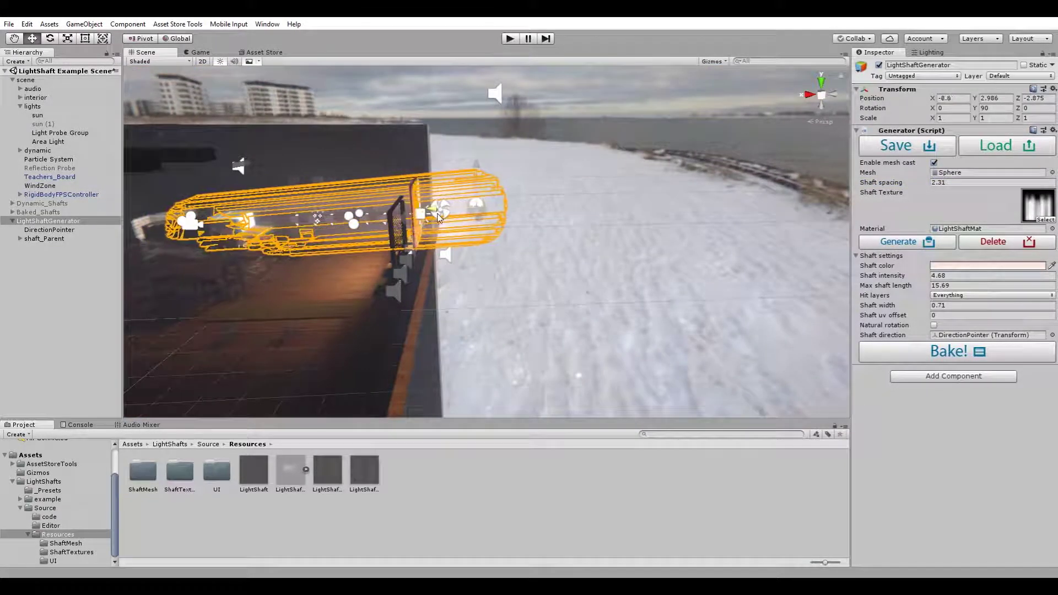
right_drag(477, 201, 12, 161)
key(w)
key(d)
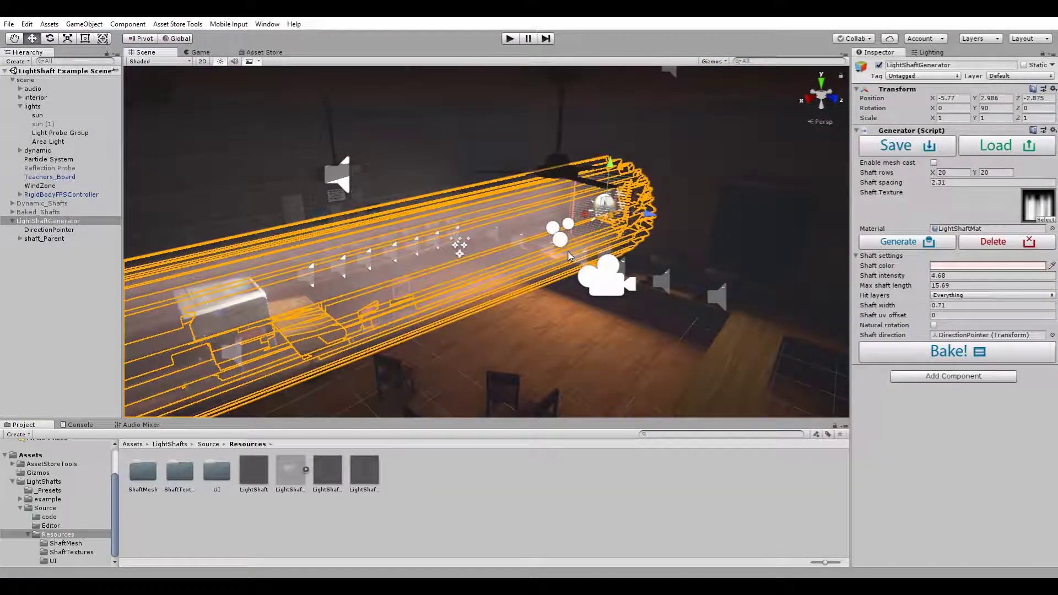
- Locate the generator's shaft texture in the ShaftTextures folder and inspect the LightShaft_wide import settings
right_drag(639, 174, 805, 207)
key(w)
key(s)
key(w)
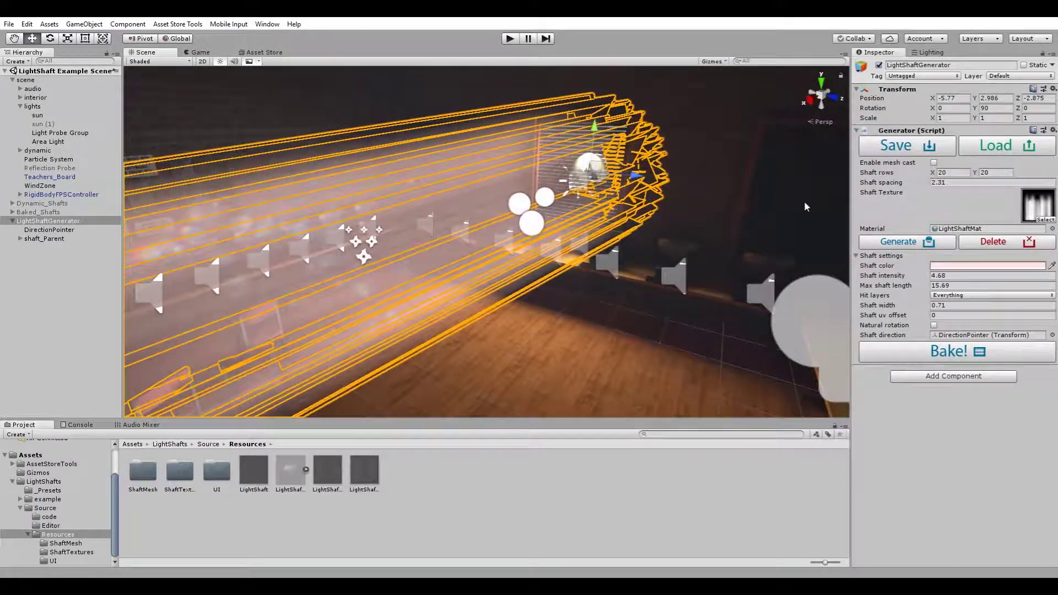
click(1027, 202)
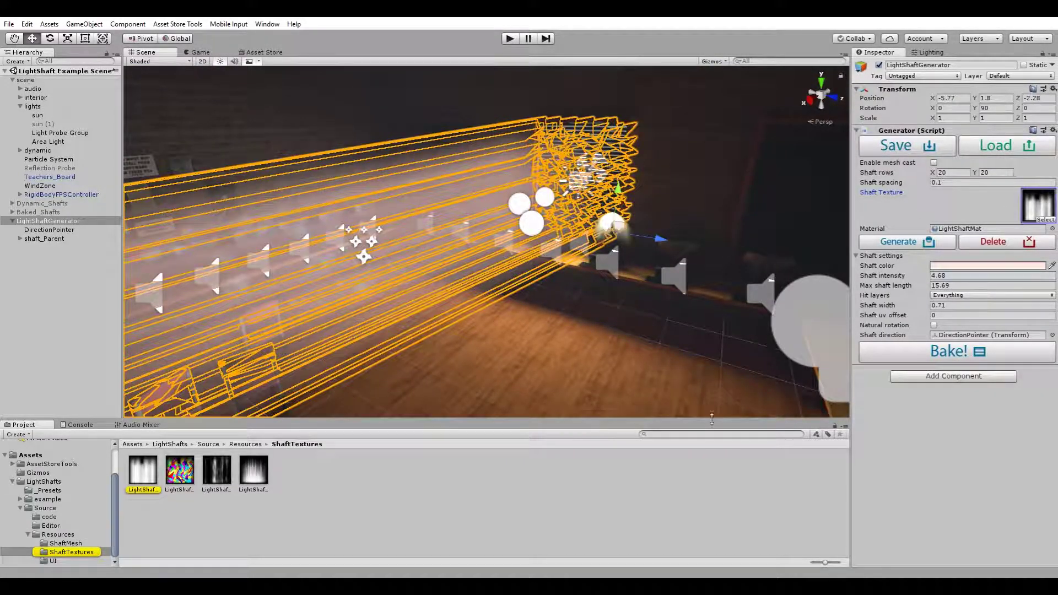
click(155, 466)
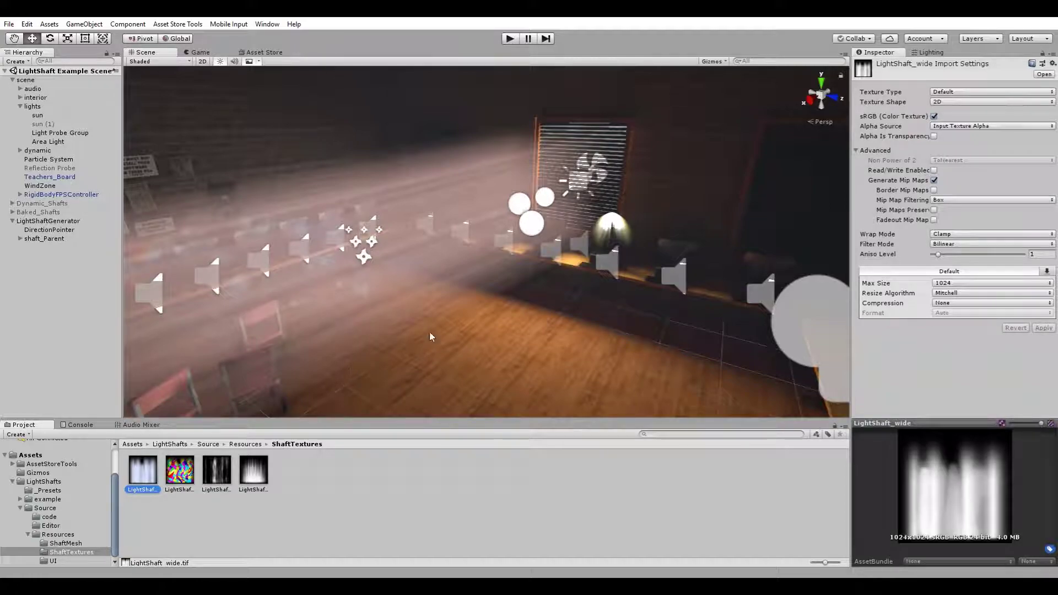
right_drag(429, 333, 380, 308)
- Select the LightShaftGenerator and assign the LightShaftCutting_thin texture as its shaft texture
click(56, 222)
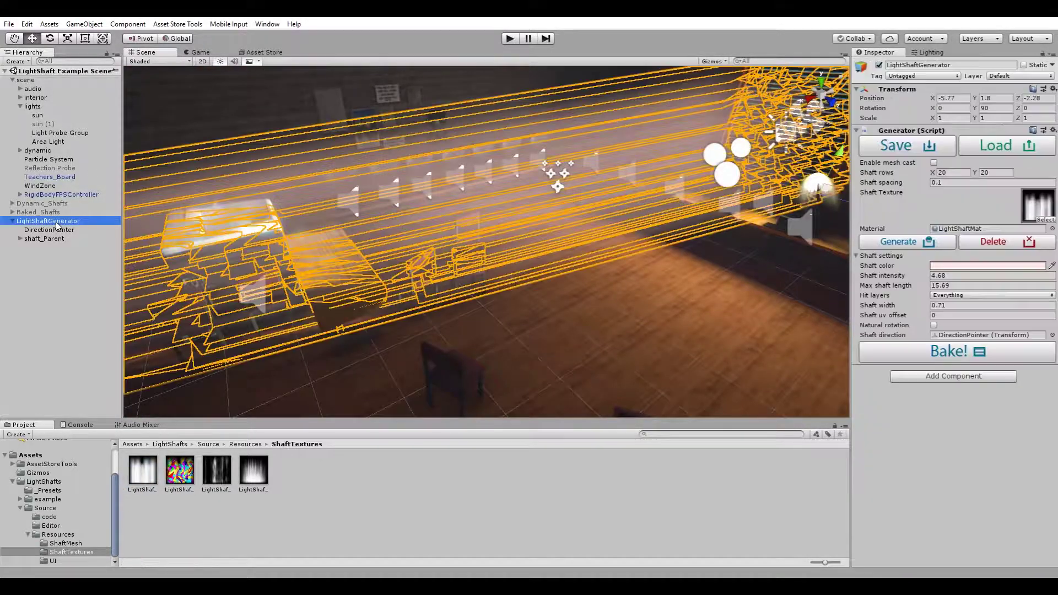
drag(254, 478, 1035, 205)
right_drag(494, 332, 489, 292)
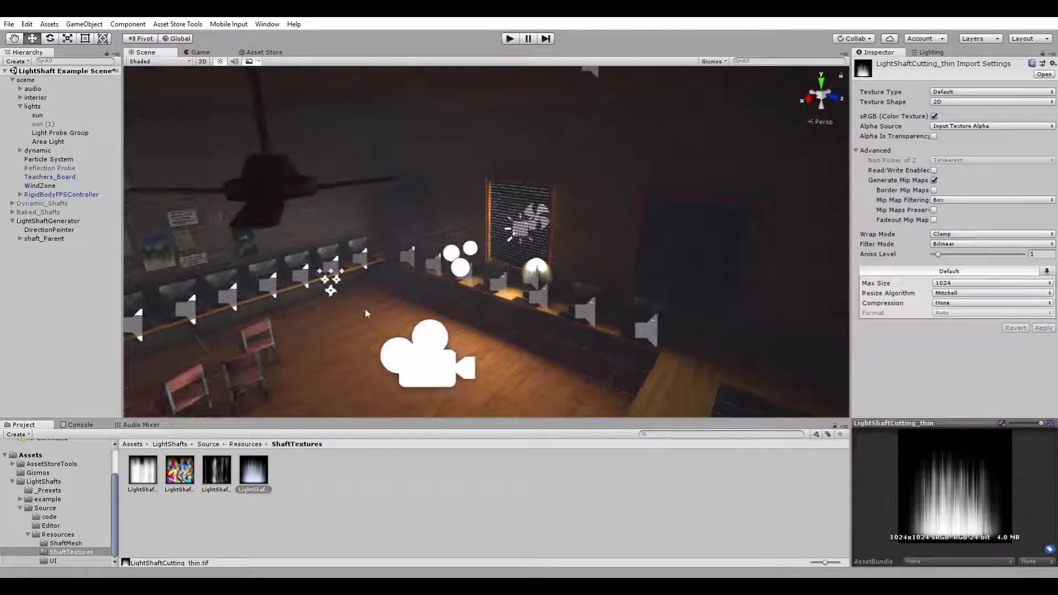
- Collapse the scene group, select the LightShaftGenerator and move it to X -6.27, Z -2.518
click(12, 80)
click(43, 108)
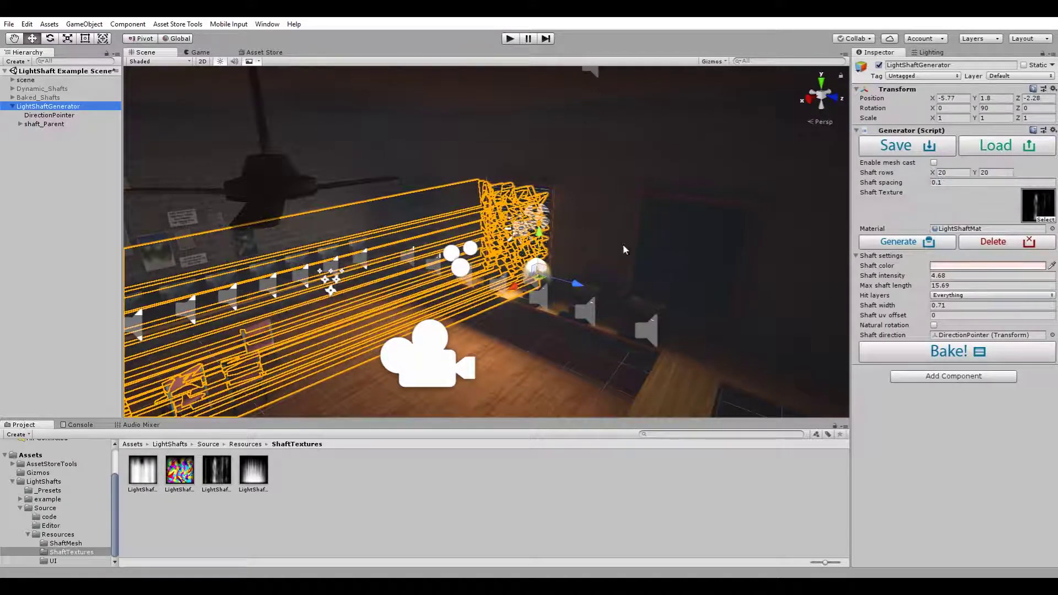
alt+drag(626, 248, 648, 218)
key(w)
right_drag(579, 266, 557, 289)
drag(411, 257, 482, 255)
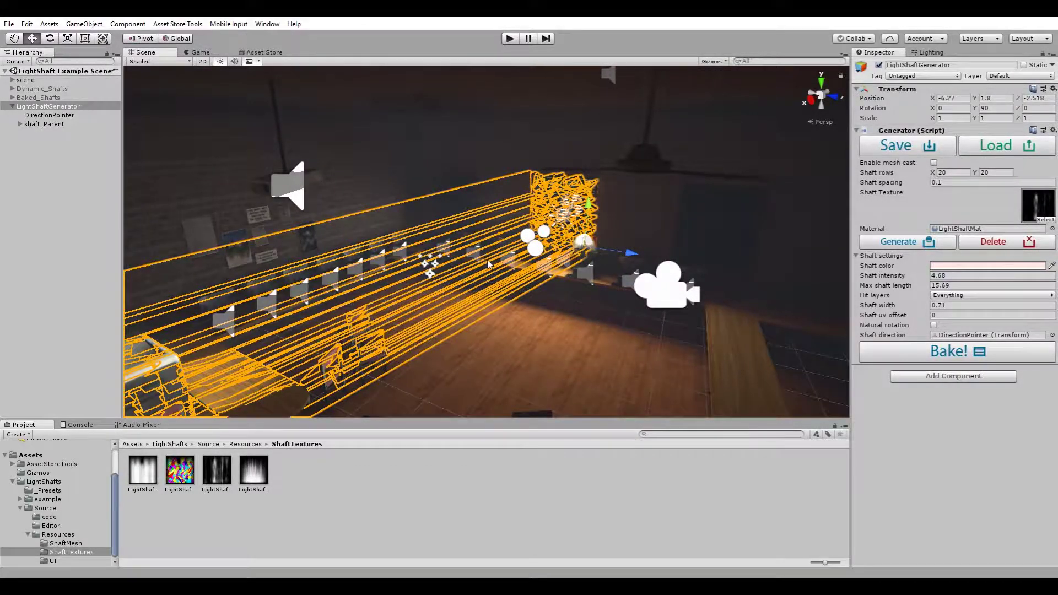
right_drag(488, 261, 457, 282)
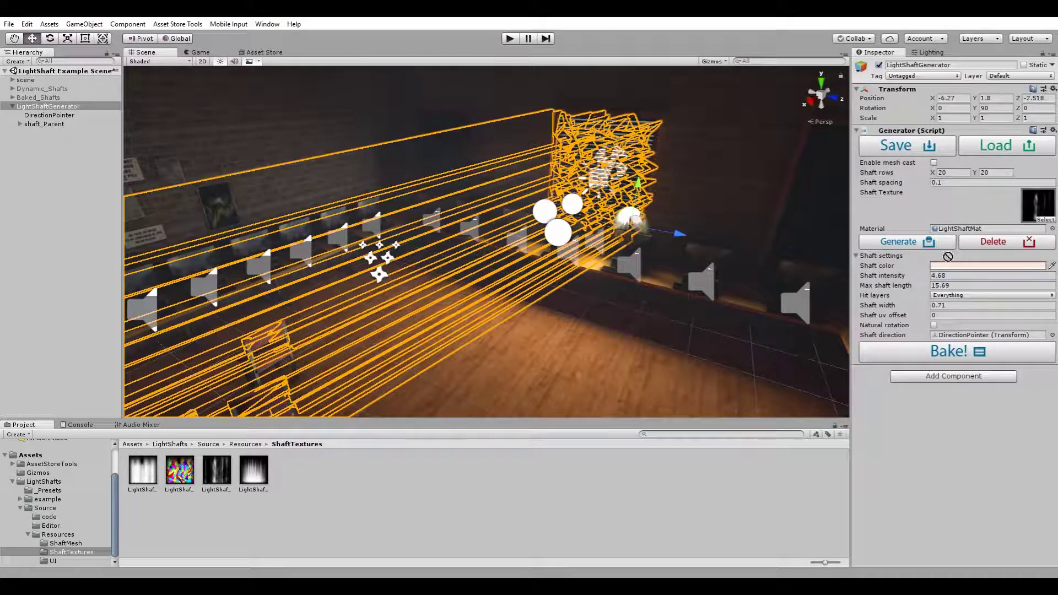
- Assign the LightShaft_wide_RainBow texture to the generator, generate the shafts and deselect it to view them
alt+drag(499, 322, 243, 448)
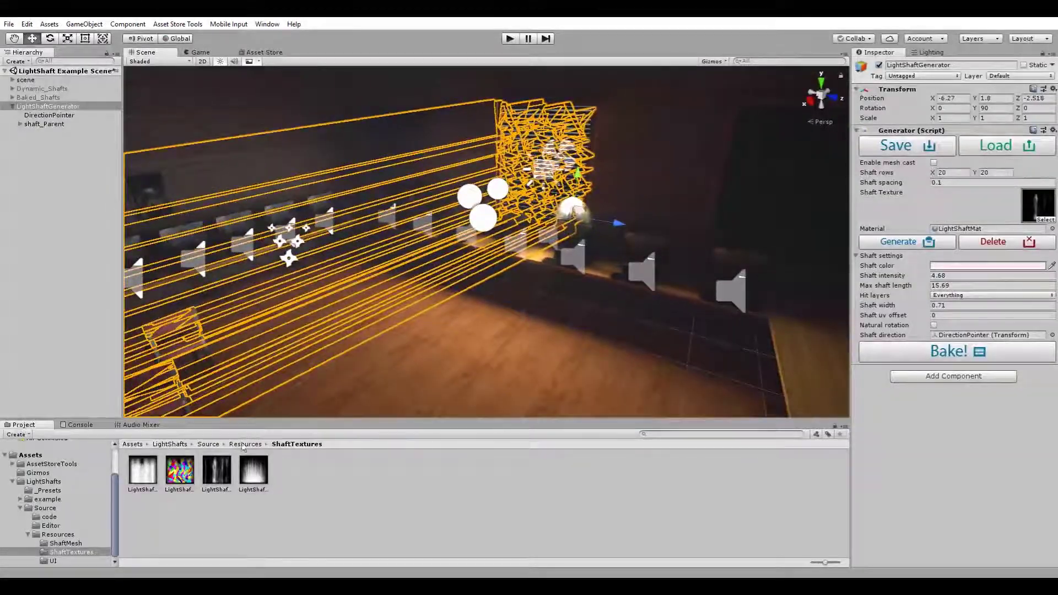
drag(177, 479, 195, 478)
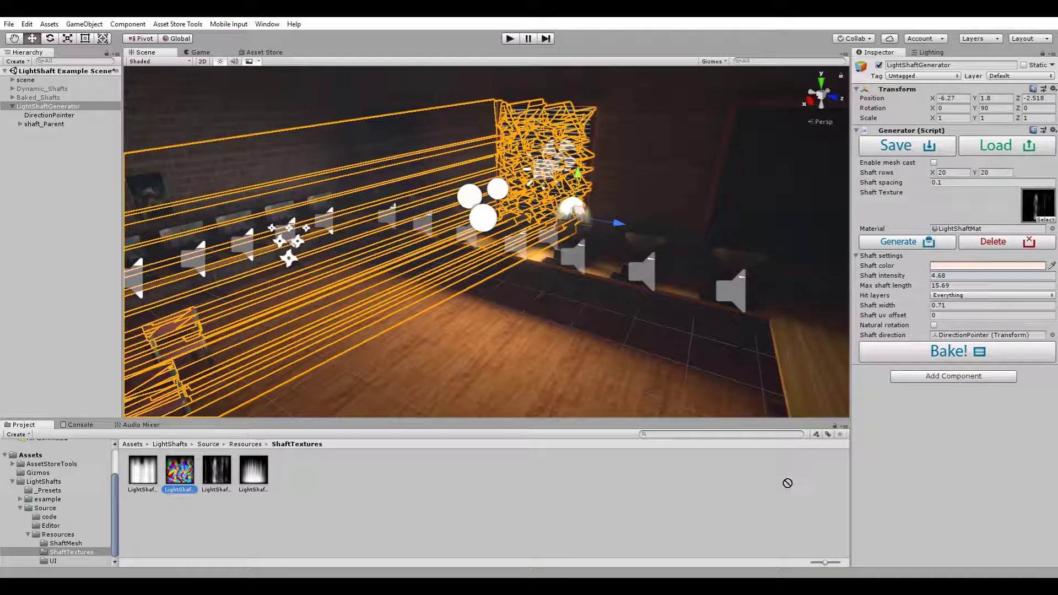
drag(787, 482, 1016, 229)
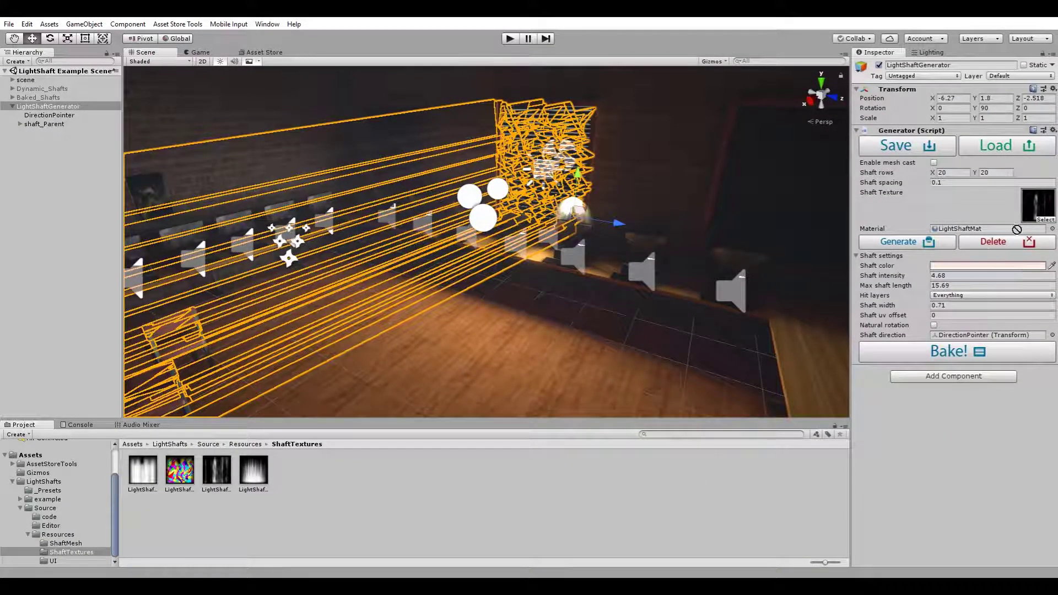
click(915, 242)
click(83, 325)
right_drag(365, 343, 373, 323)
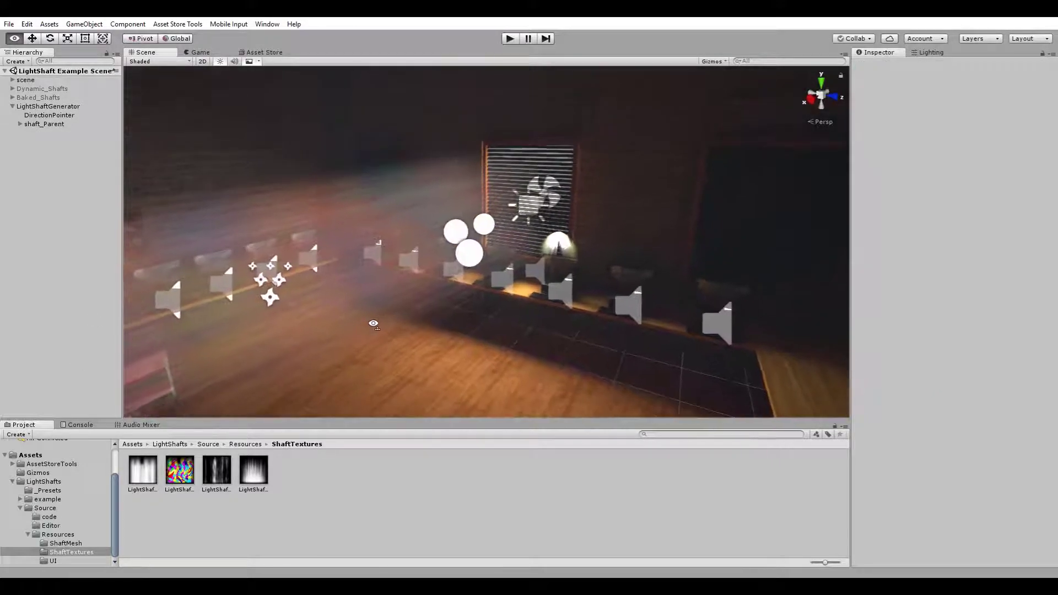
alt+drag(373, 323, 392, 342)
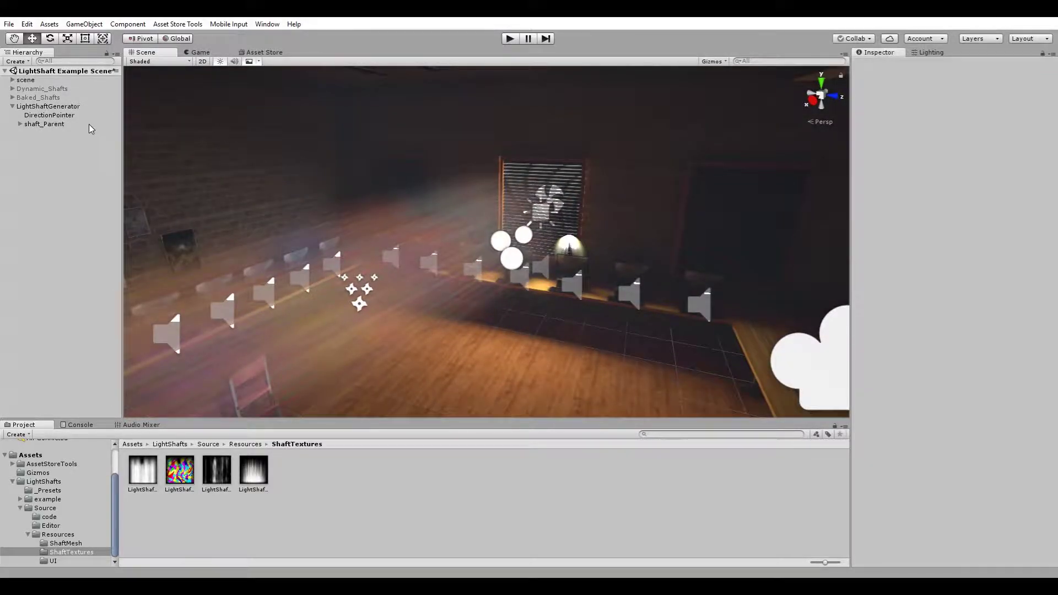
- Select the LightShaftGenerator and change its shaft texture to LightShaft_wide
click(76, 107)
drag(140, 474, 1045, 206)
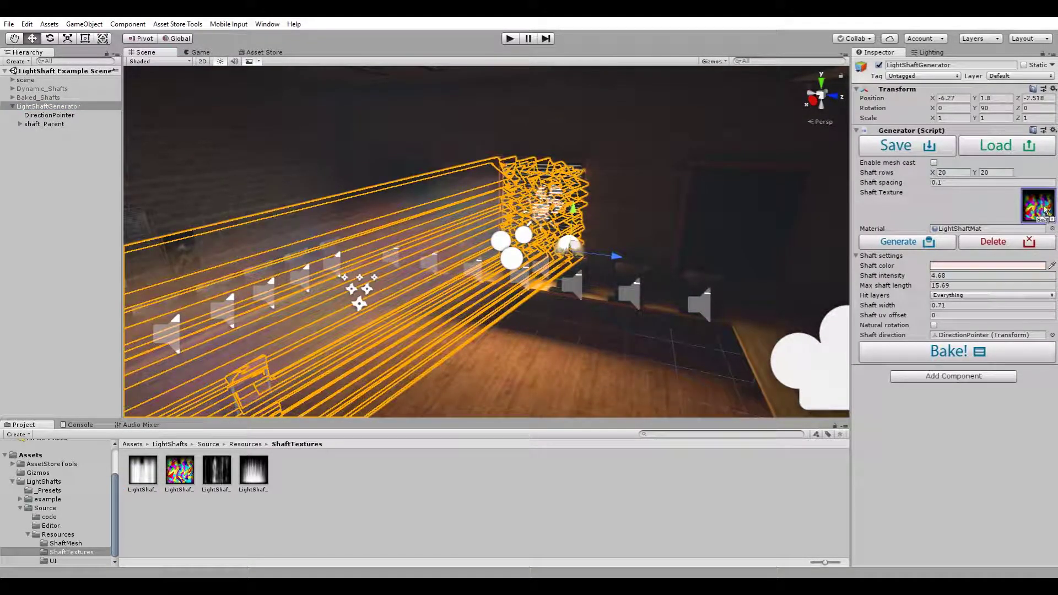
double_click(1041, 208)
alt+drag(412, 351, 238, 238)
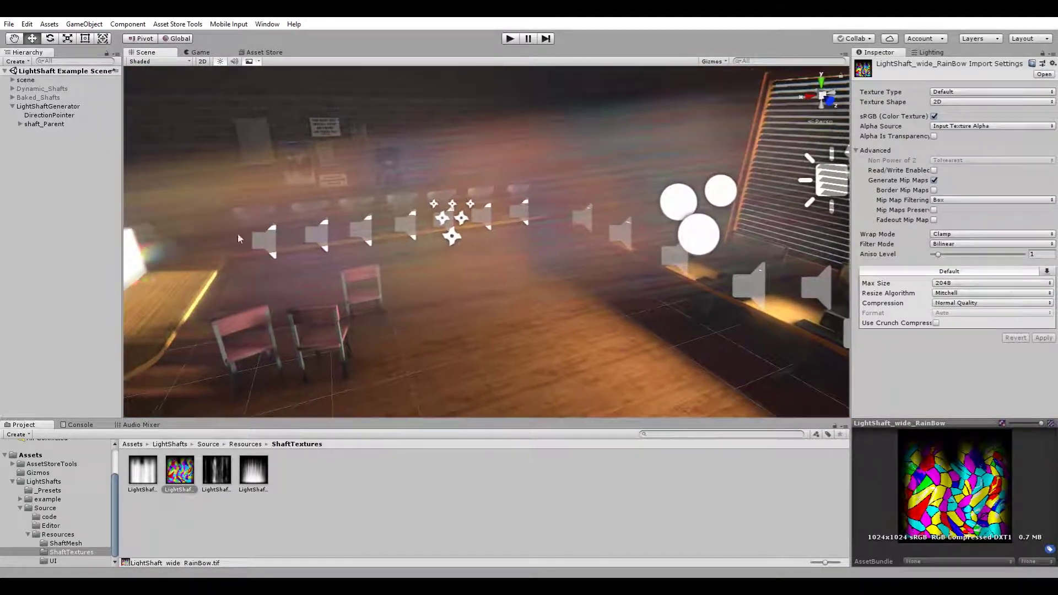
- Reselect the LightShaftGenerator and assign the LightShaft_wide_RainBow texture as its shaft texture again
click(84, 106)
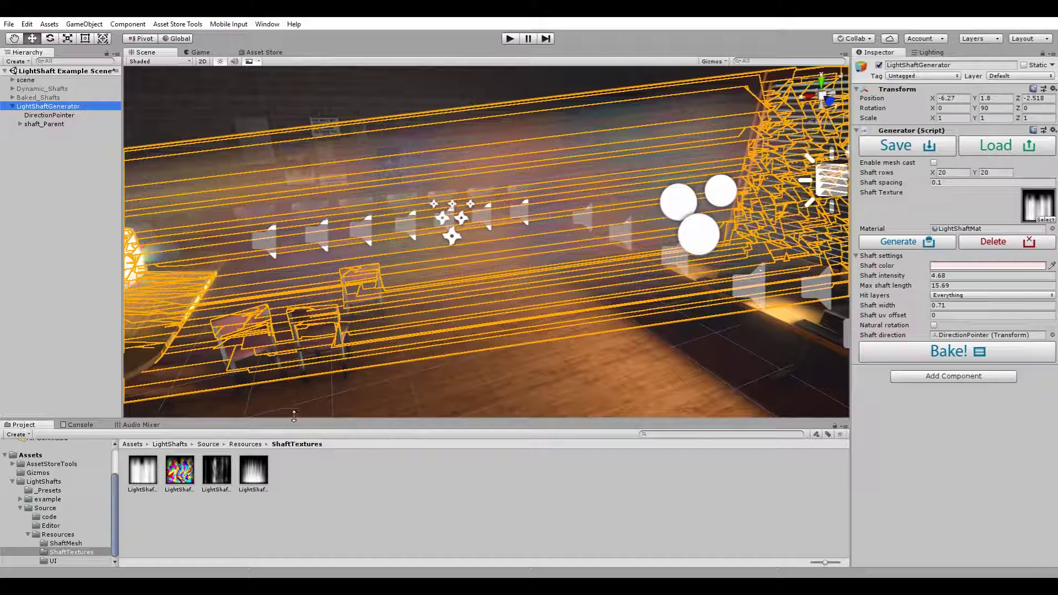
drag(186, 475, 855, 265)
drag(1046, 219, 1046, 210)
right_drag(567, 300, 619, 301)
key(s)
key(w)
key(s)
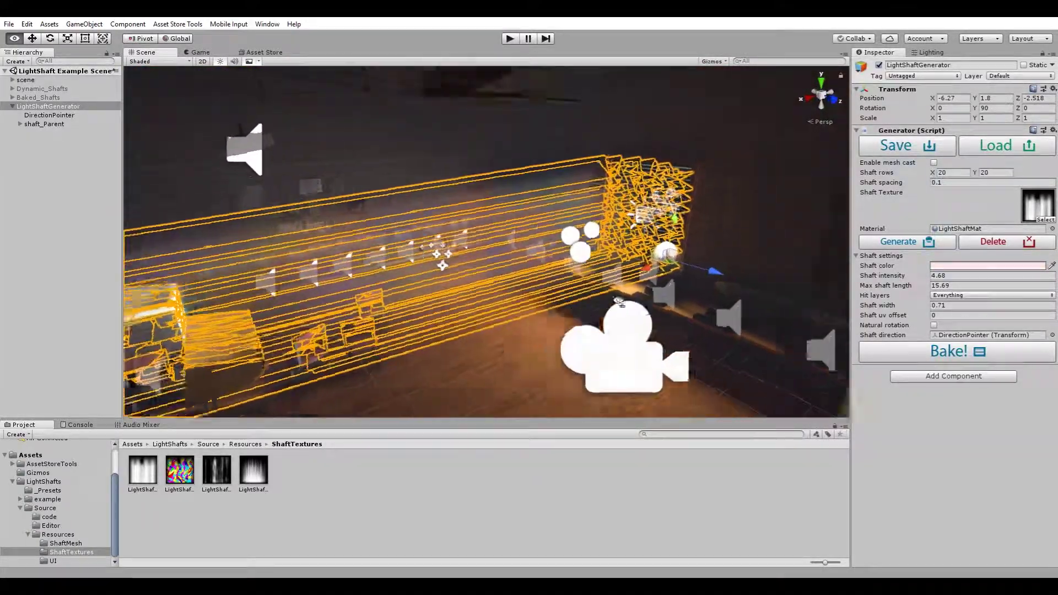
alt+drag(619, 302, 657, 313)
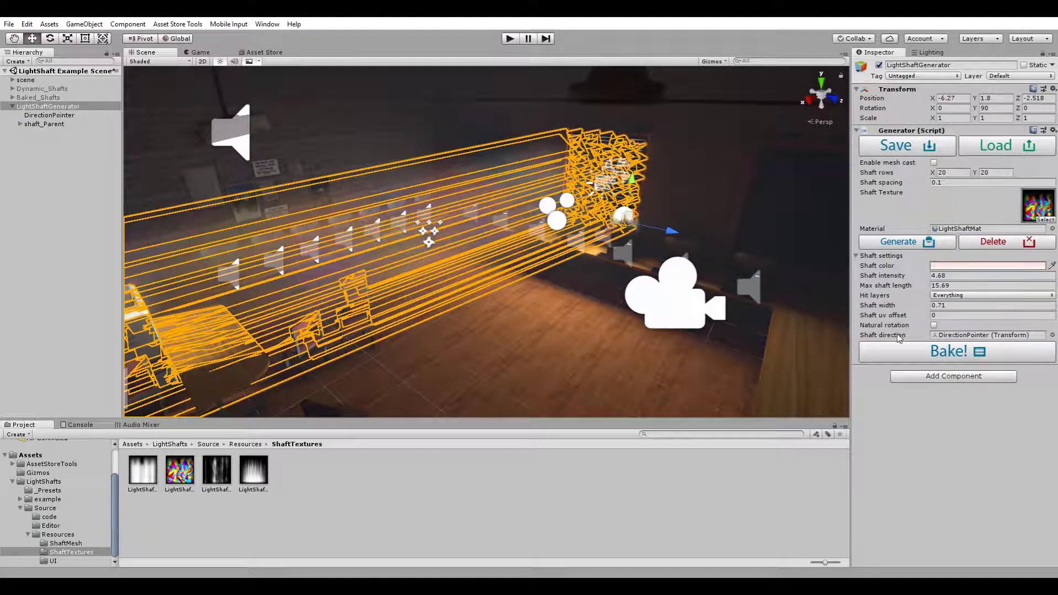
- Bake the generator's shafts and deselect it to view the baked result
click(899, 354)
click(75, 236)
mouse_move(385, 248)
alt+mouse_down()
mouse_move(540, 248)
mouse_move(392, 252)
alt+mouse_up()
right_drag(392, 251, 499, 223)
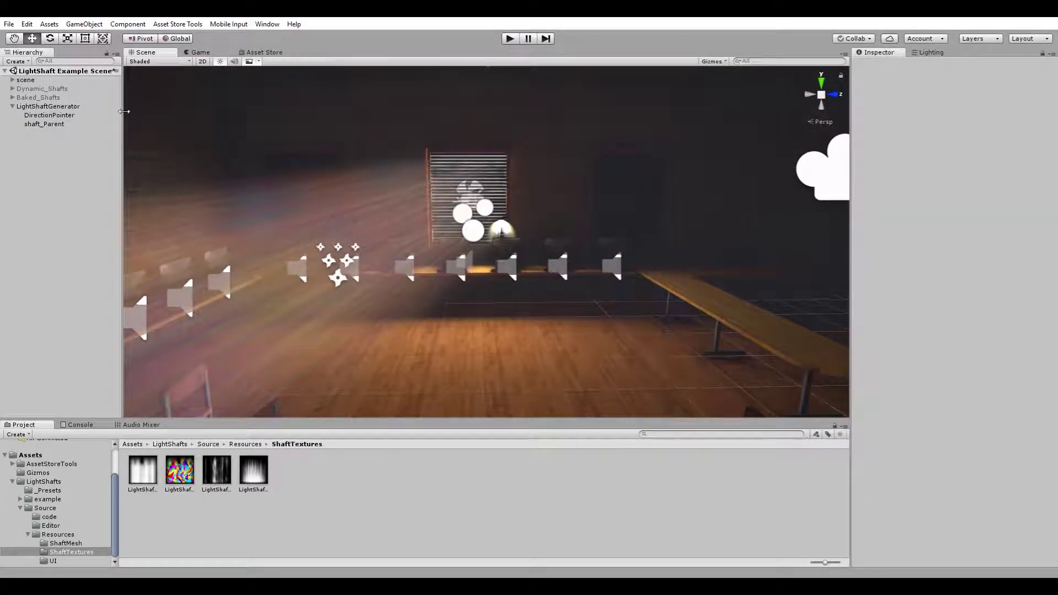
- Select the LightShaftGenerator and generate its shafts again from the baked state
click(79, 107)
click(903, 242)
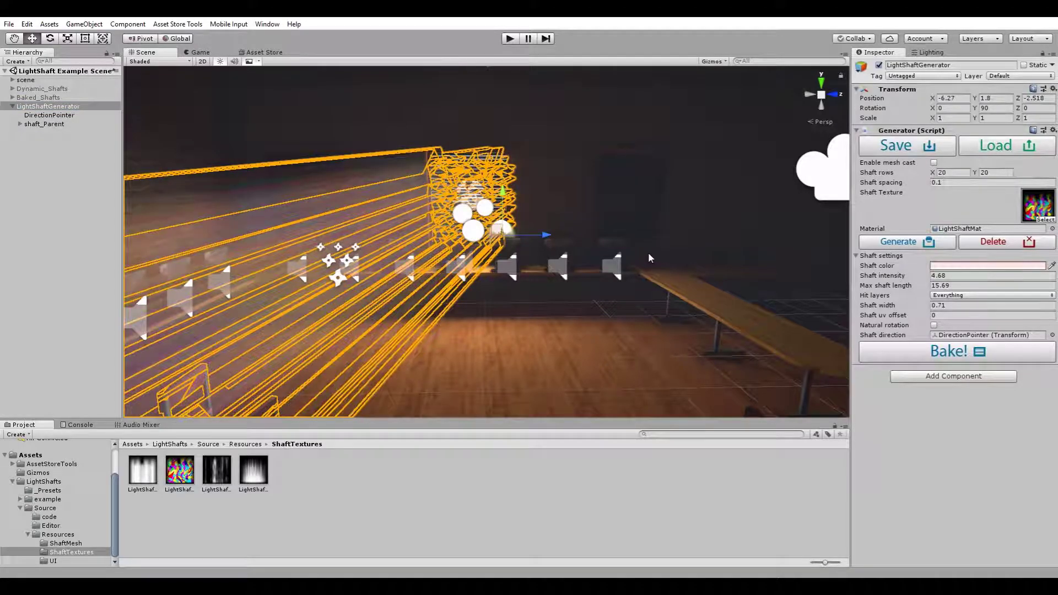
mouse_move(479, 276)
right_down()
mouse_move(475, 307)
mouse_move(480, 278)
right_up()
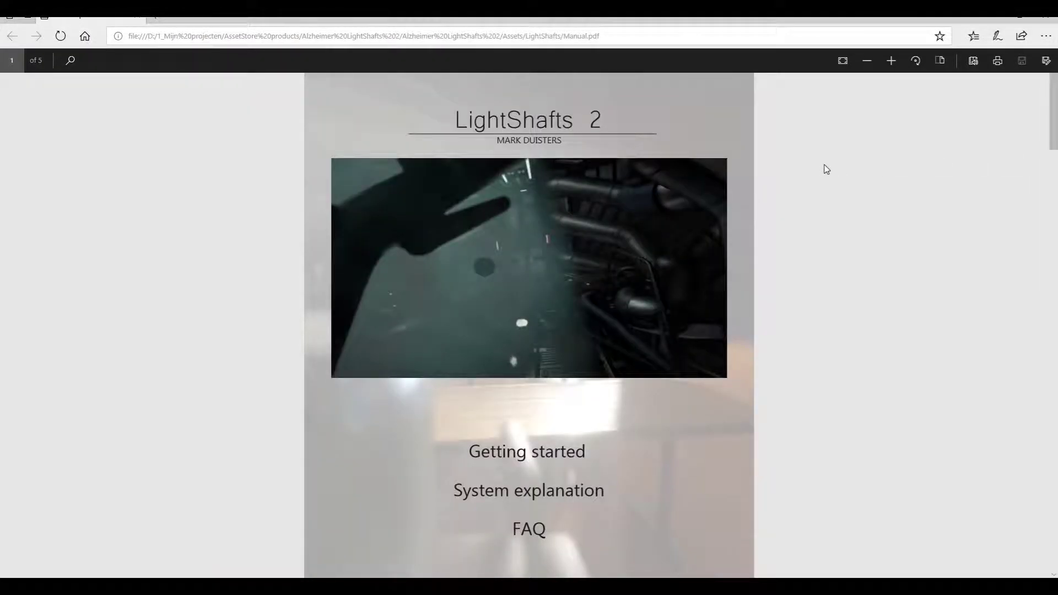
- Switch to the browser's LightShafts 2 Manual.pdf and browse from Getting started to the FAQ section
scroll(529, 325, down, 15)
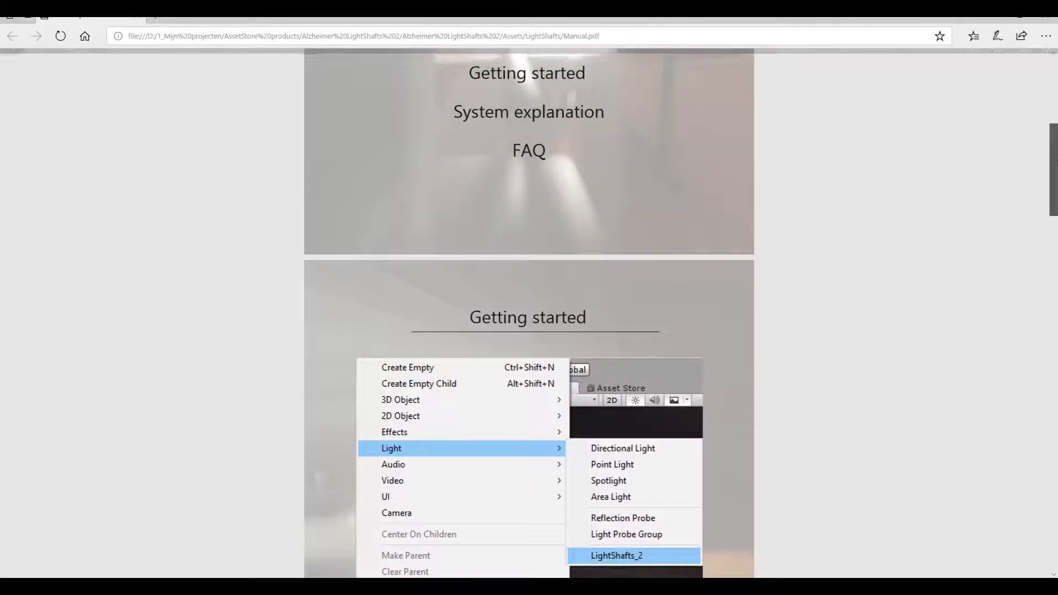
drag(1056, 233, 1053, 444)
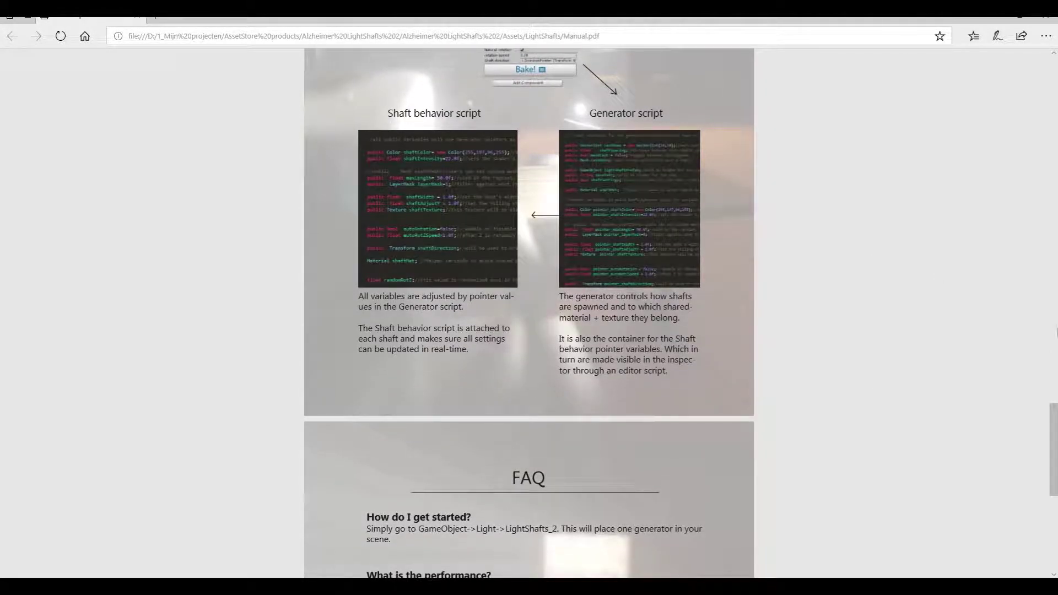
- Read the manual's FAQ on getting started and performance, and go back to its earlier pages
scroll(1055, 449, down, 3)
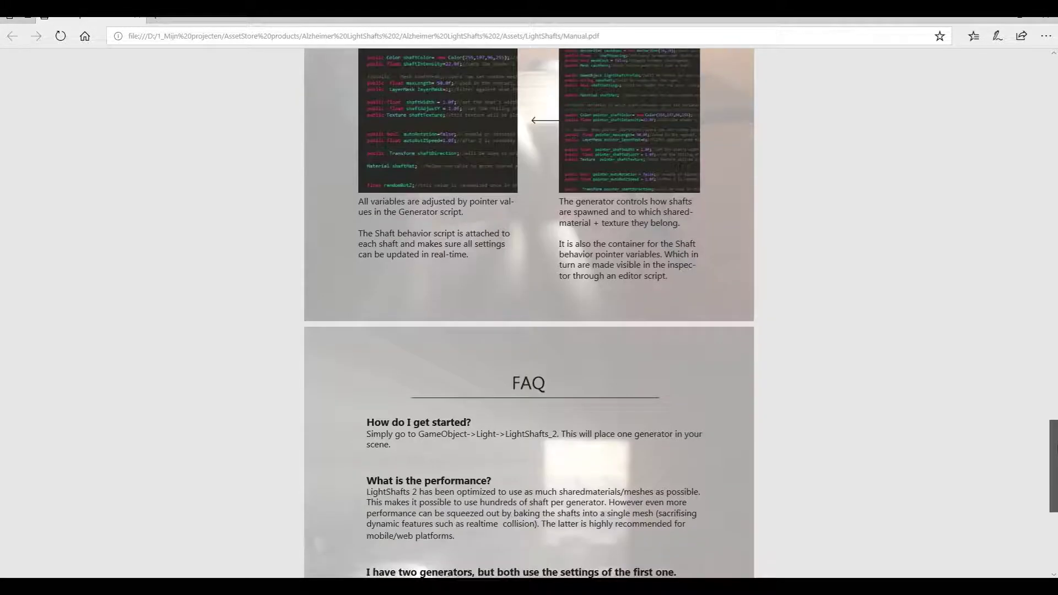
drag(1055, 453, 1043, 275)
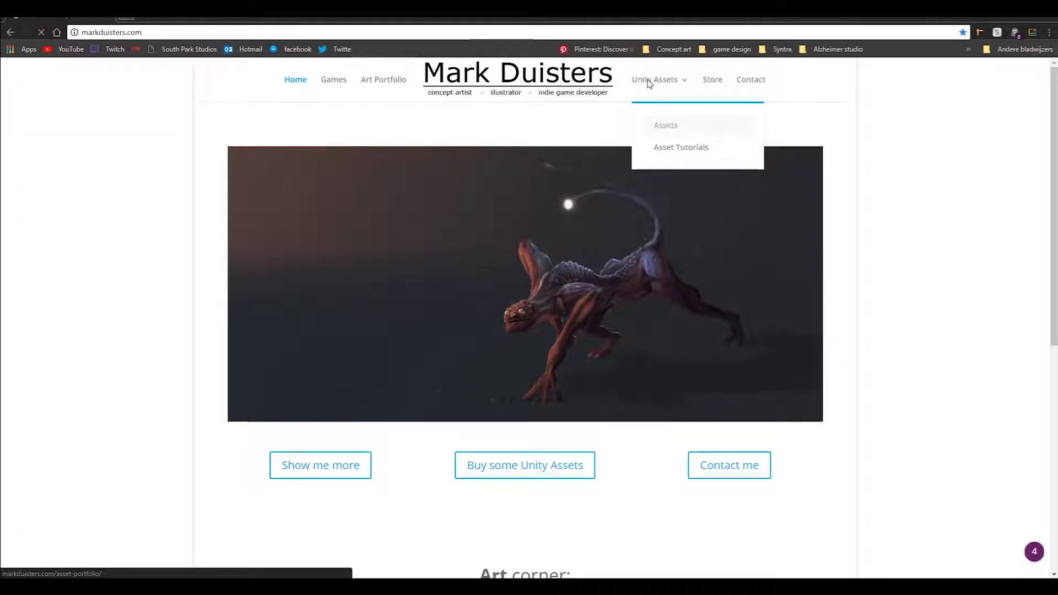
- Open the Alzheimer LightShafts page from the Unity assets overview on the developer's website and review it down to the FAQ
click(660, 128)
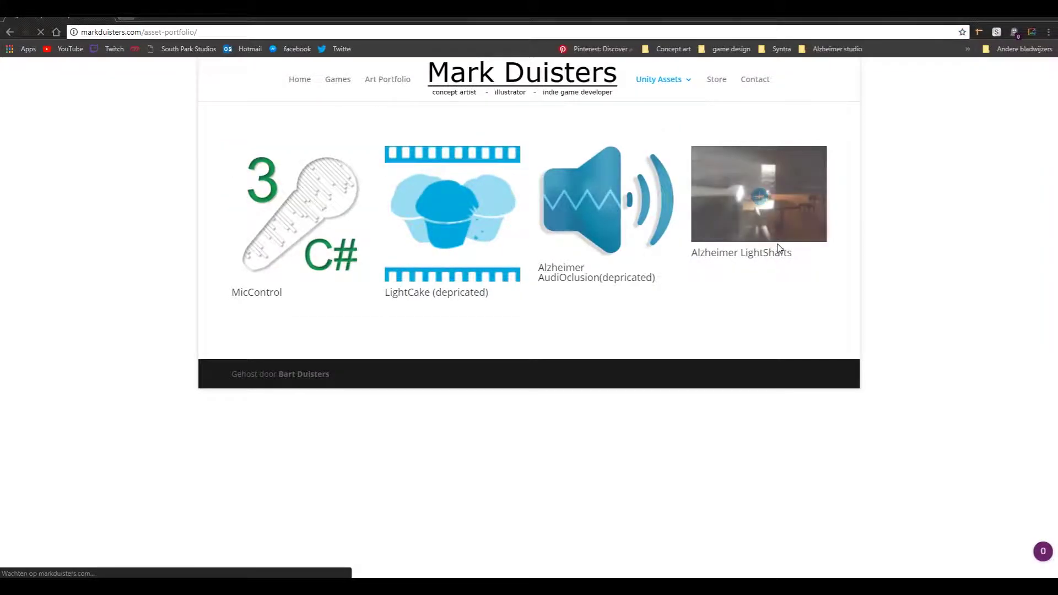
click(759, 246)
scroll(755, 262, down, 12)
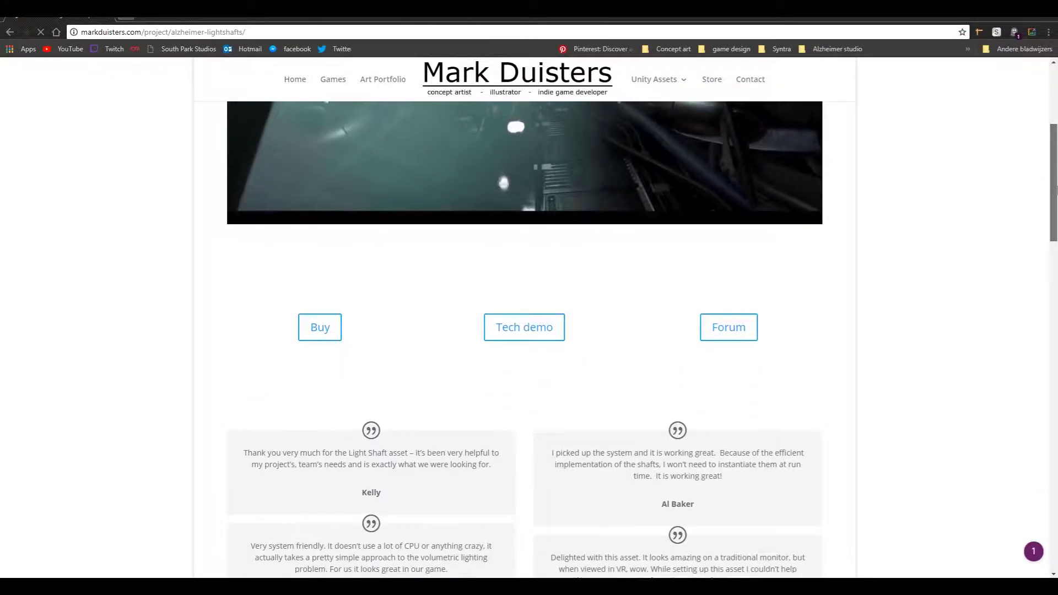
scroll(756, 262, down, 4)
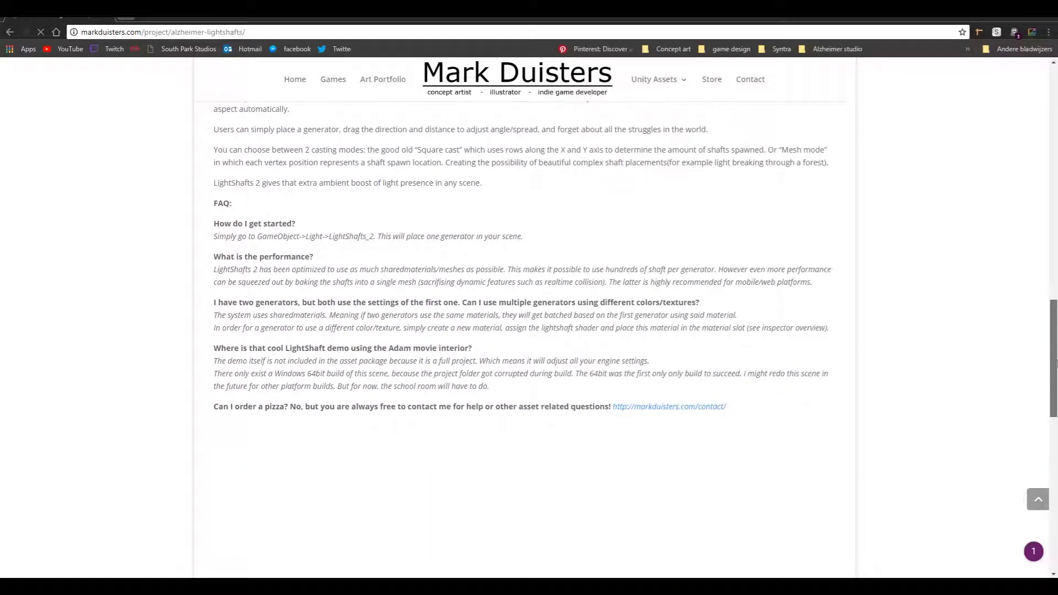
- Open the Contact page of the developer's website
scroll(758, 90, up, 5)
click(735, 74)
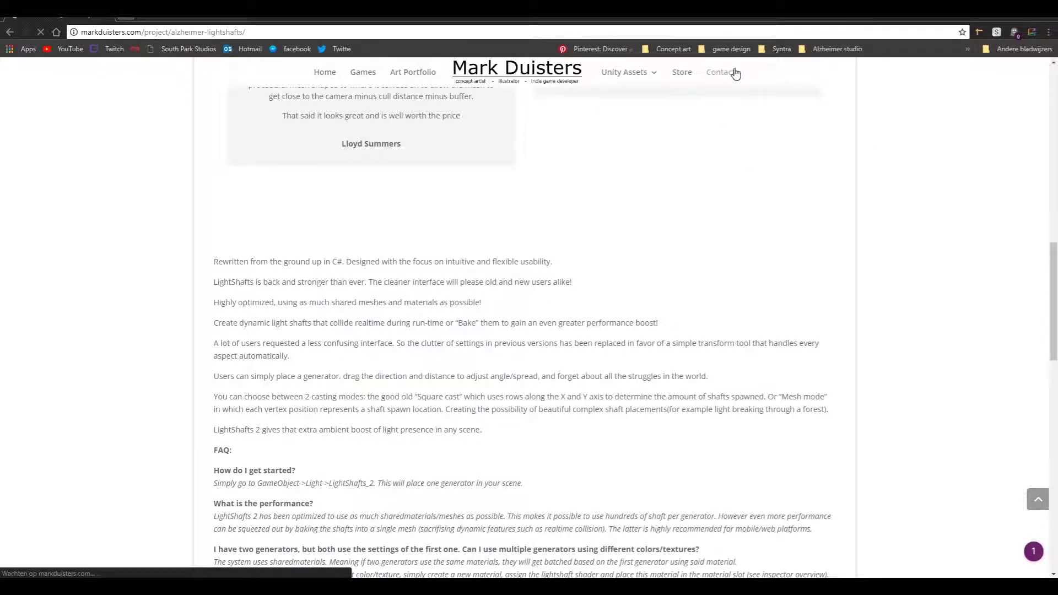